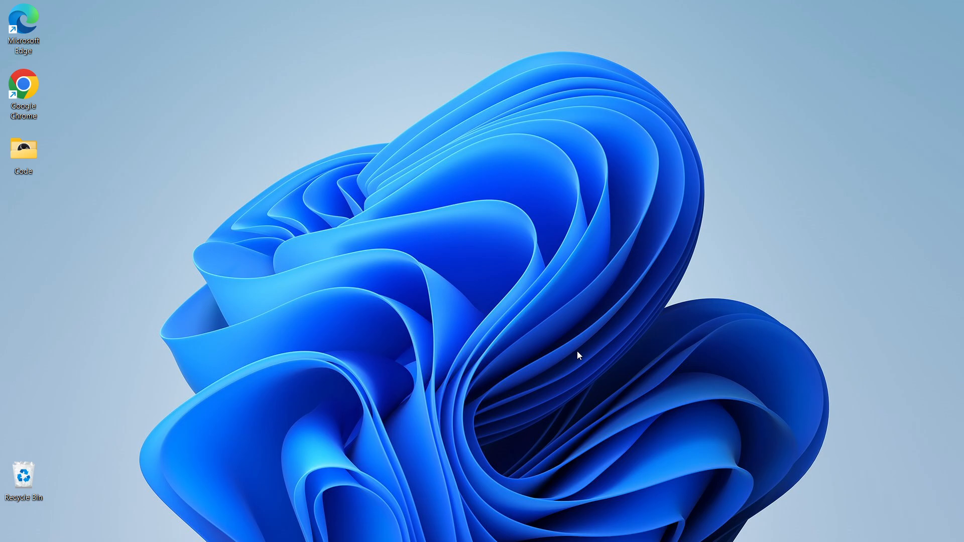
Step: Calculate 5378948+457348 in the PowerToys Run launcher
{"action": "key", "text": "alt+space"}
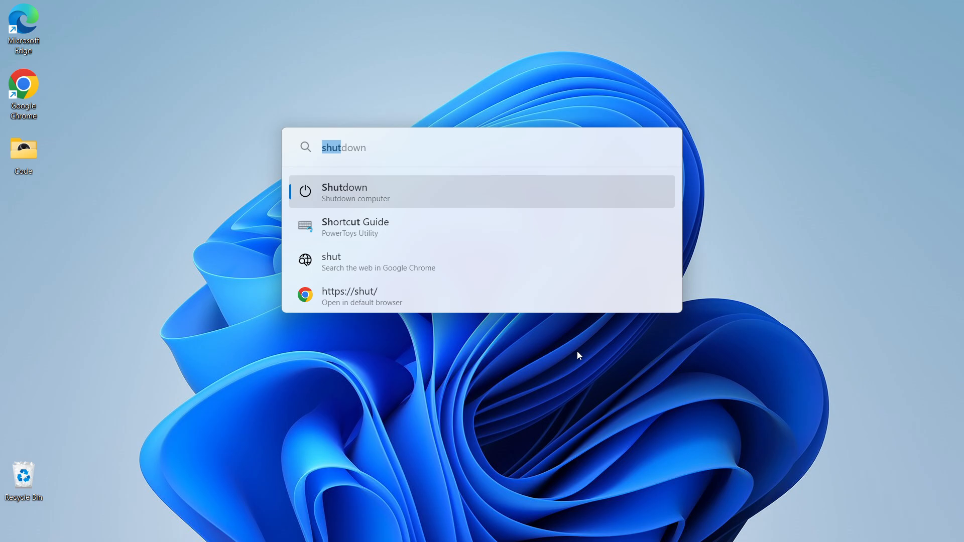
{"action": "type", "text": "5378948+"}
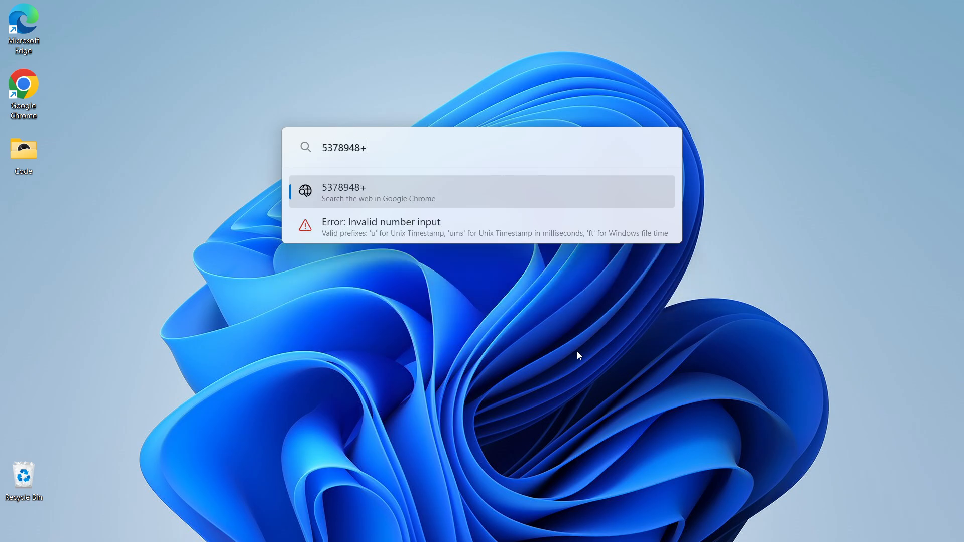
{"action": "type", "text": "457348"}
{"action": "left_click", "coordinate": [815, 357]}
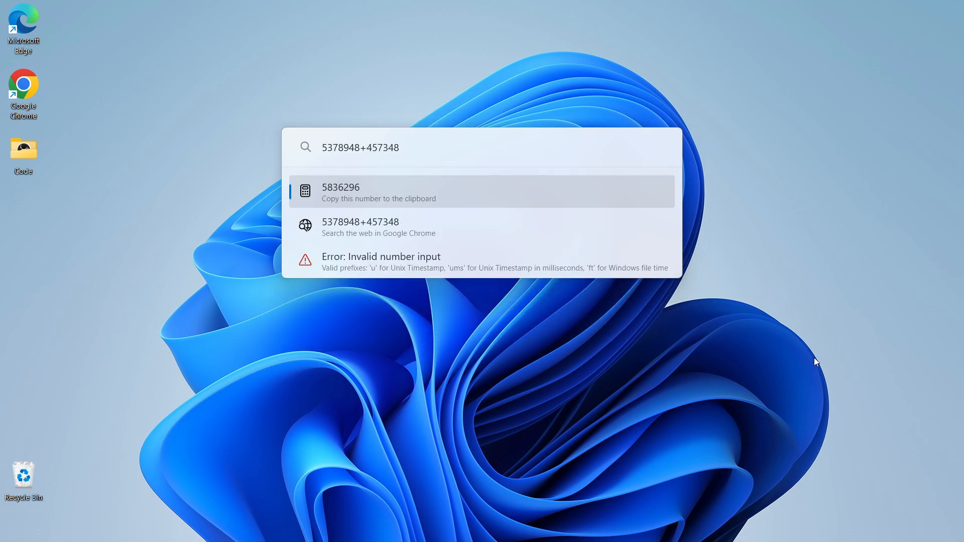
Step: Find Google Chrome with the query "chr" in PowerToys Run, launch it, and close its window
{"action": "key", "text": "alt+space"}
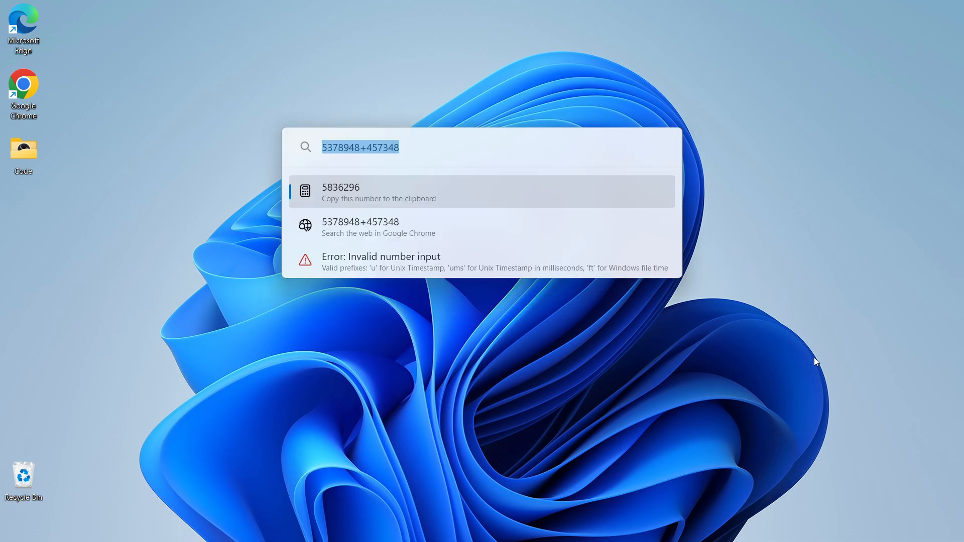
{"action": "type", "text": "chr"}
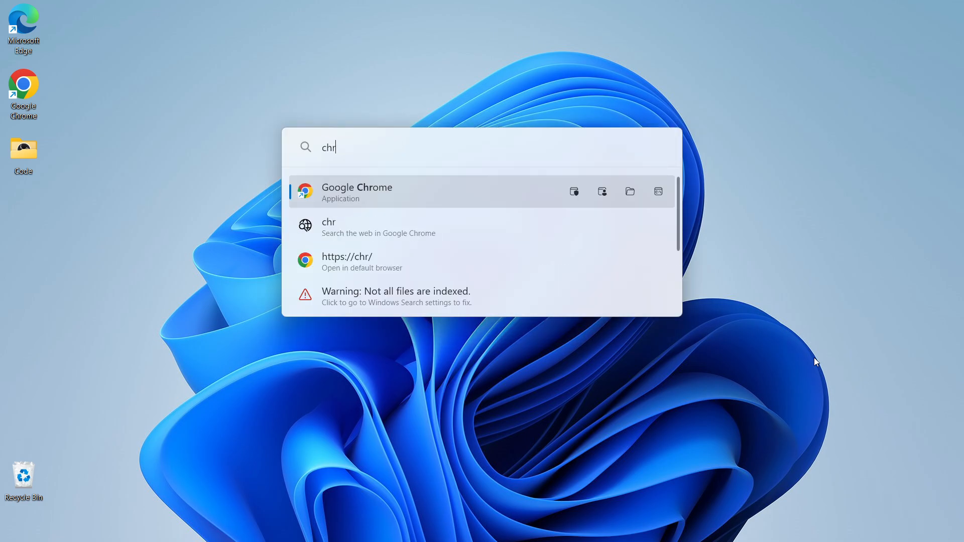
{"action": "key", "text": "Return"}
{"action": "left_click", "coordinate": [963, 1]}
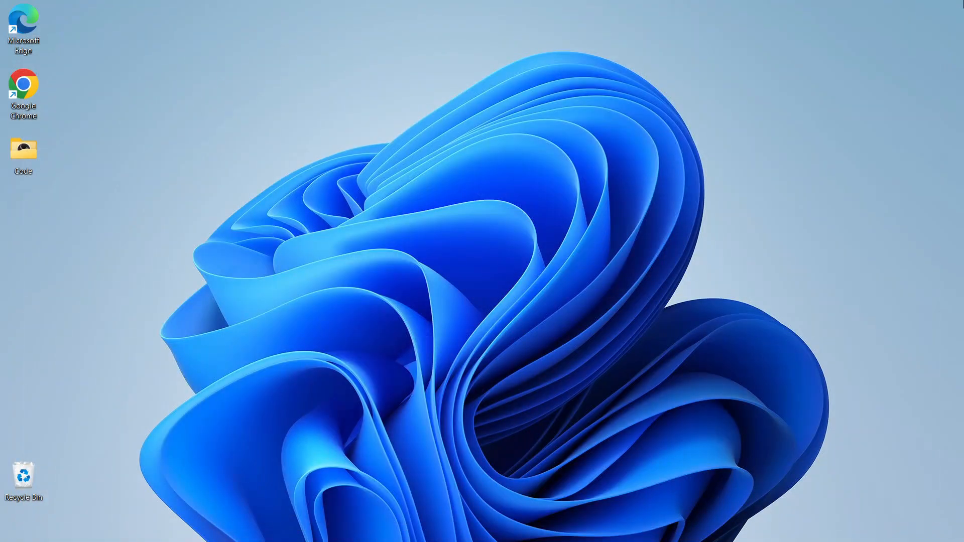
Step: Look up the Shutdown command in PowerToys Run with the query "sh" and dismiss the launcher without running it
{"action": "key", "text": "alt+space"}
{"action": "type", "text": "sh"}
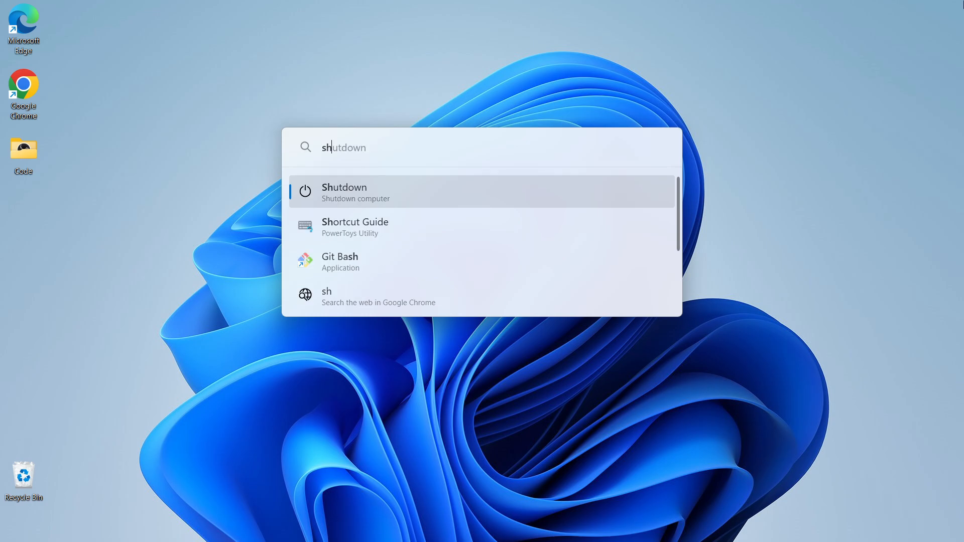
{"action": "left_click", "coordinate": [800, 231]}
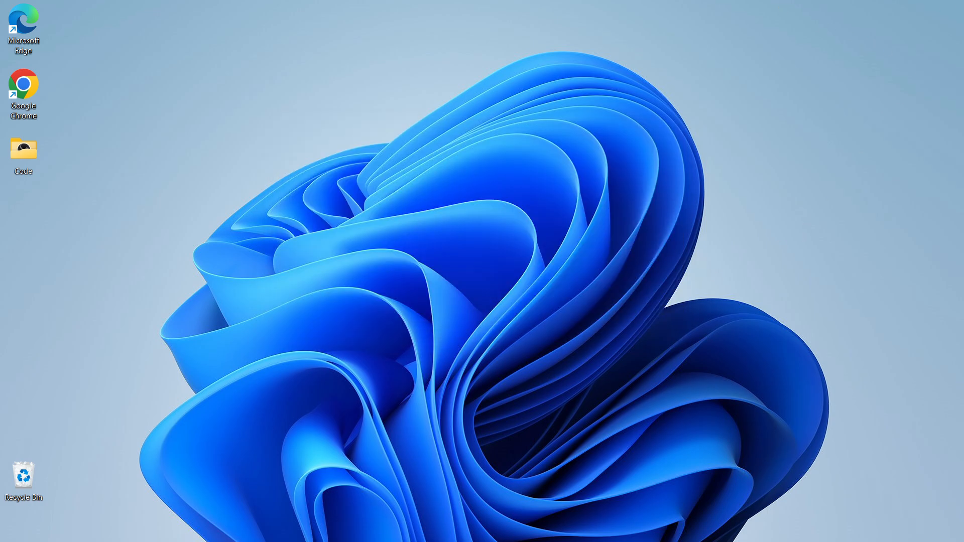
Step: Open biz_gen_ai.max-2500x2500.jpg from the Downloads folder and capture its heading with Text Extractor
{"action": "mouse_move", "coordinate": [386, 541]}
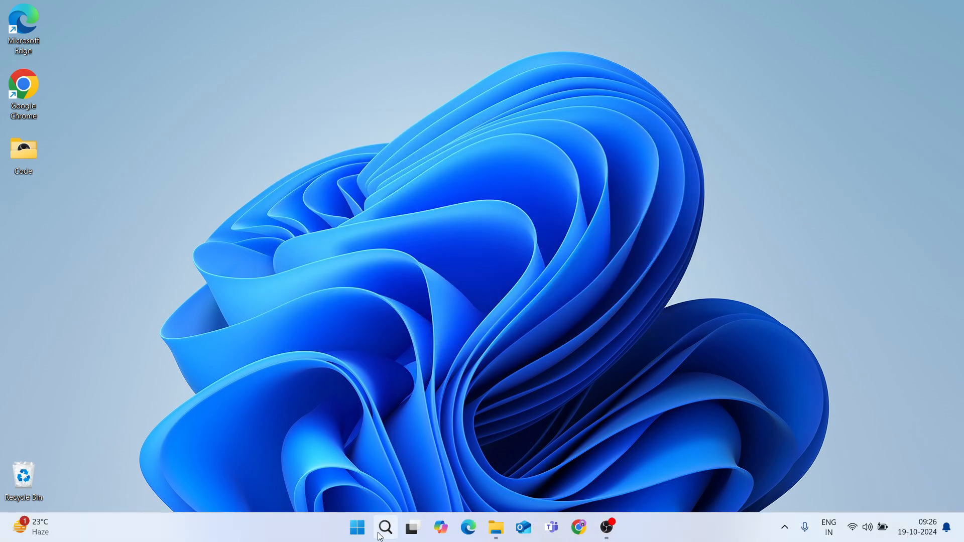
{"action": "left_click", "coordinate": [496, 528]}
{"action": "double_click", "coordinate": [219, 200]}
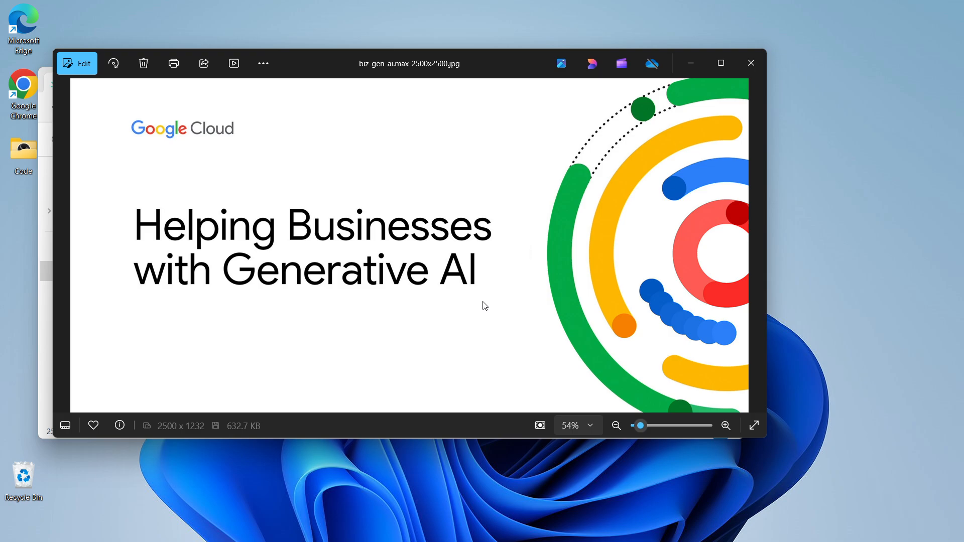
{"action": "key", "text": "super+shift+t"}
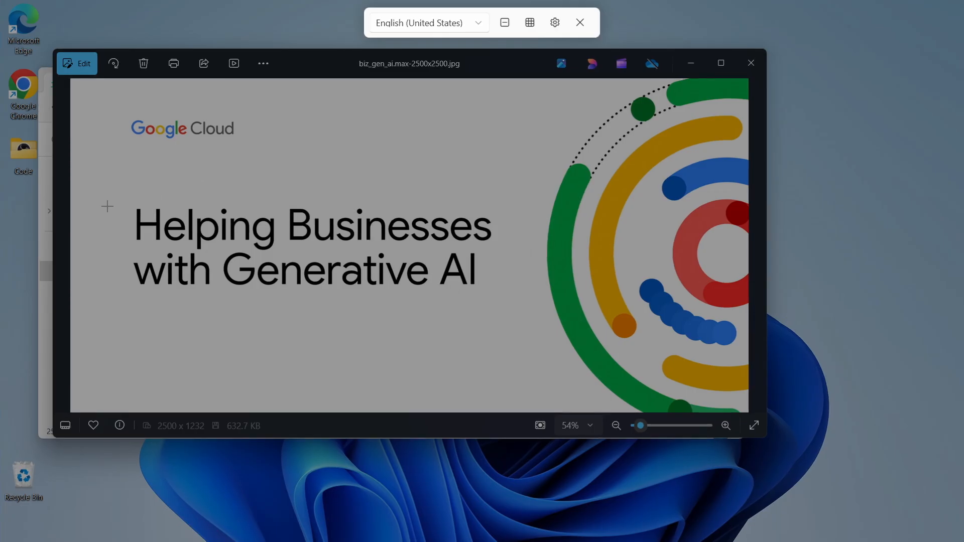
{"action": "left_click_drag", "start_coordinate": [125, 191], "coordinate": [504, 306]}
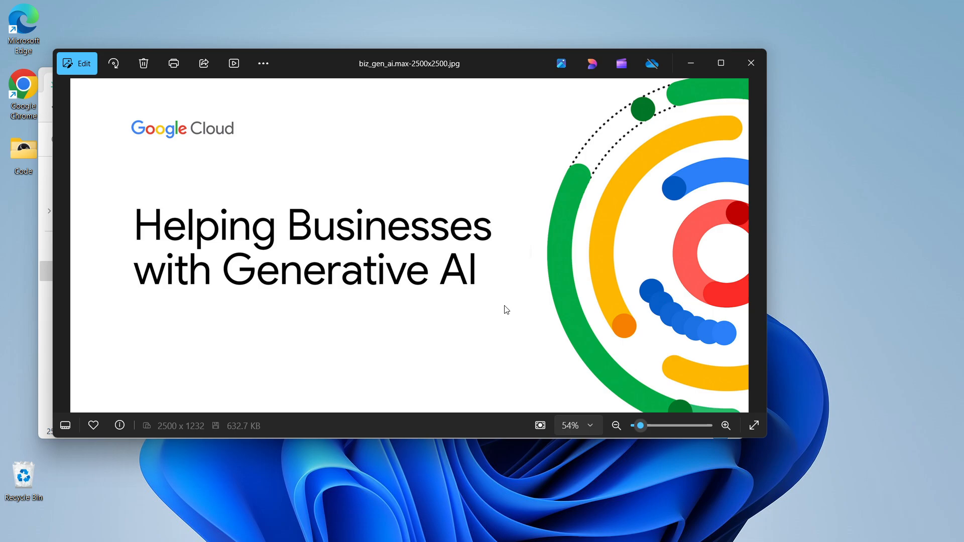
Step: Open Notepad through Run, paste the extracted heading text, and move the window to uncover part of the image
{"action": "key", "text": "super+r"}
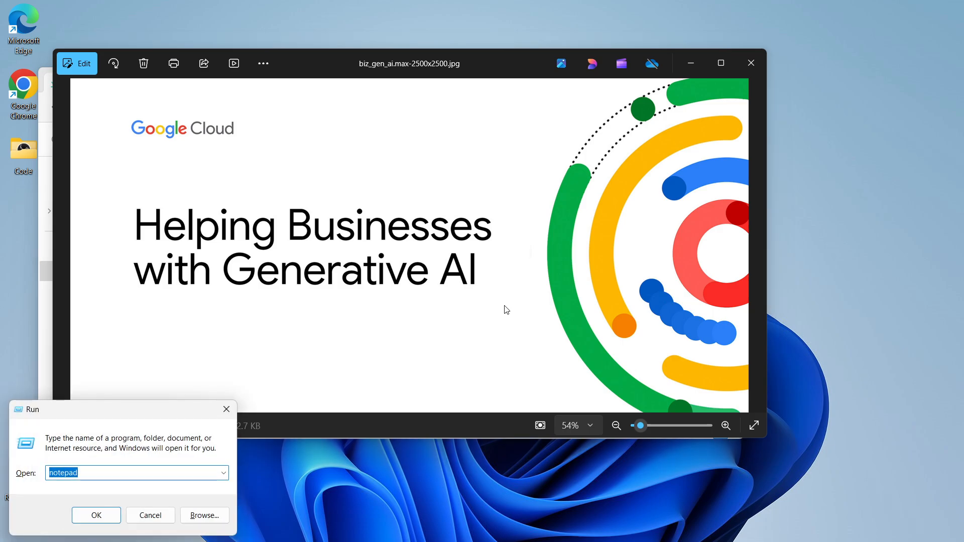
{"action": "key", "text": "Return"}
{"action": "type", "text": "Helping Businesses with Generative Al"}
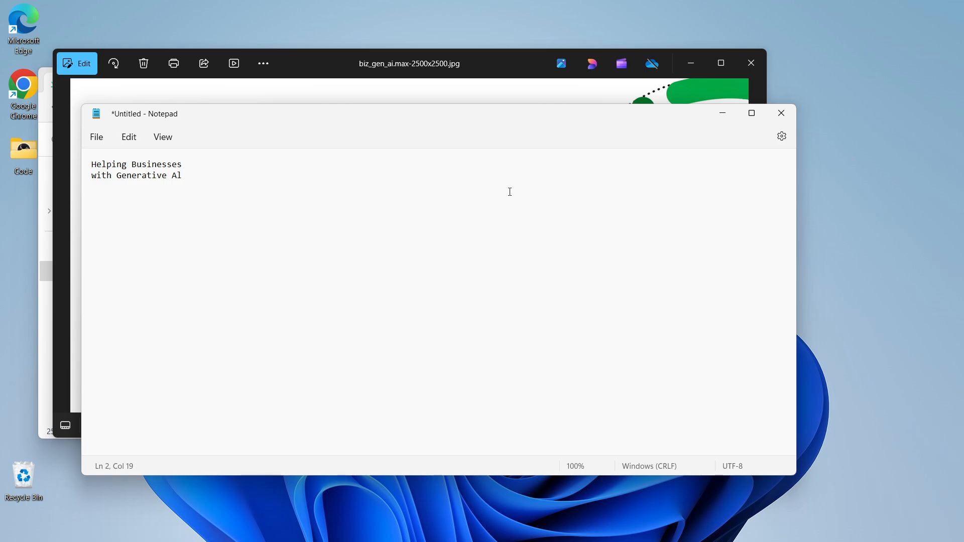
{"action": "left_click_drag", "start_coordinate": [454, 116], "coordinate": [615, 158]}
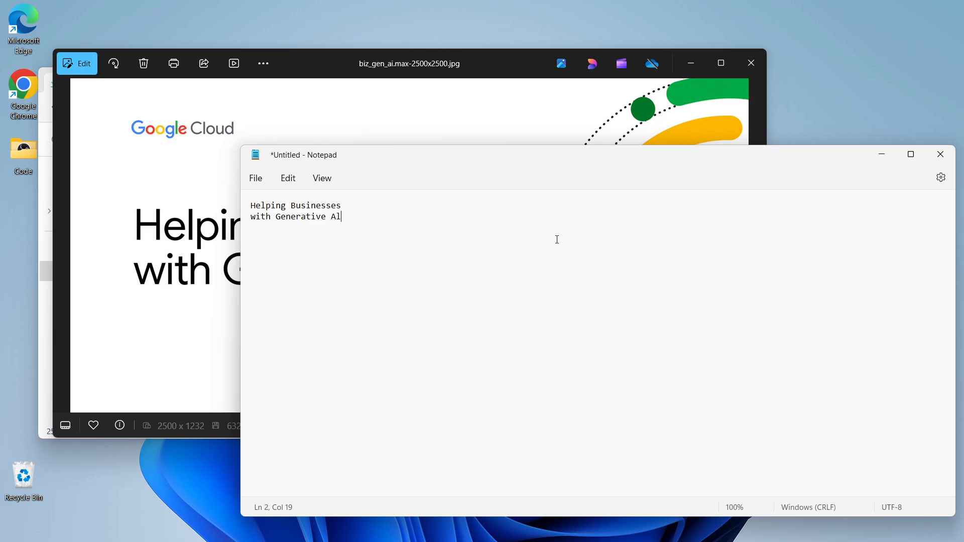
Step: Delete all the Notepad text, then clear Notepad, the image viewer and File Explorer off the desktop
{"action": "key", "text": "ctrl+a"}
{"action": "key", "text": "Delete"}
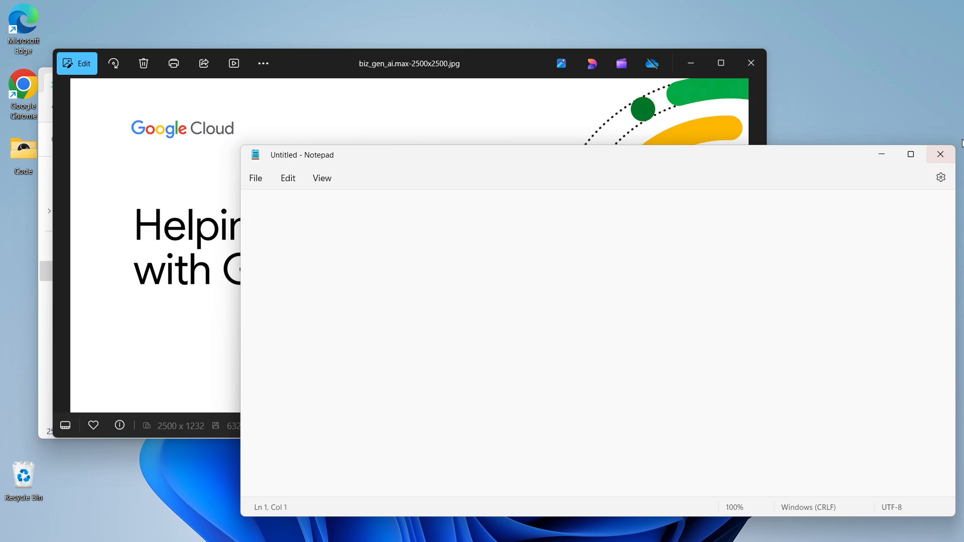
{"action": "left_click", "coordinate": [940, 154]}
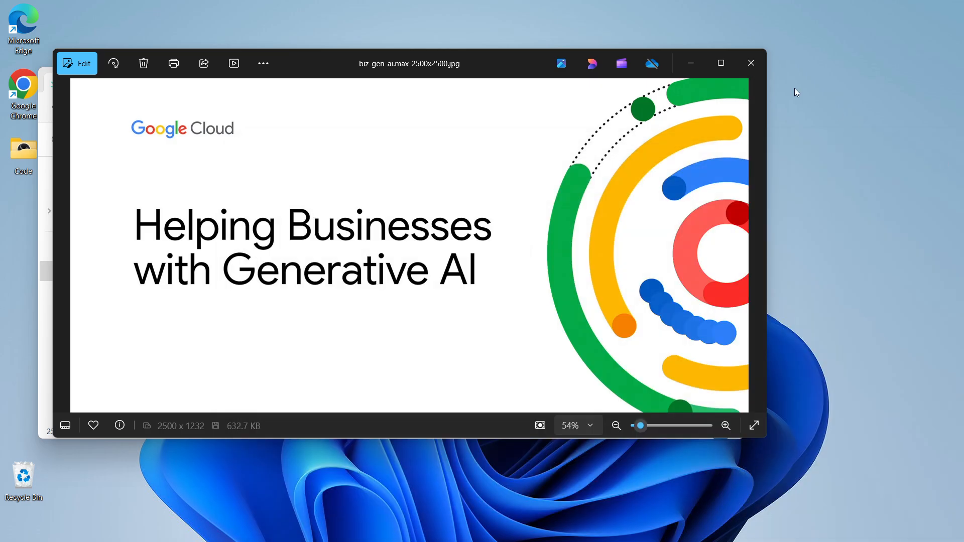
{"action": "left_click", "coordinate": [751, 64]}
{"action": "left_click", "coordinate": [679, 79]}
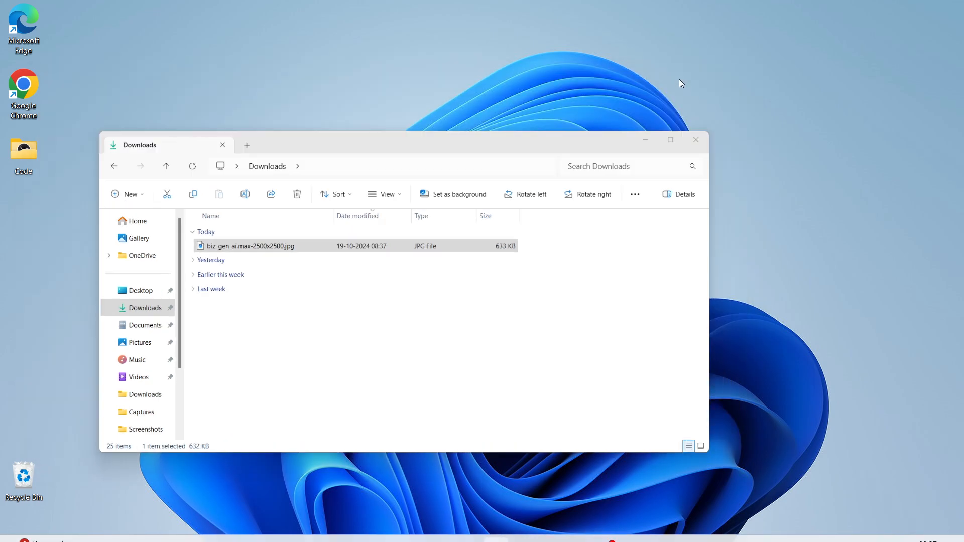
Step: Switch to Google Chrome and launch Calculator over it from PowerToys Run with the query "cal"
{"action": "left_click", "coordinate": [579, 527]}
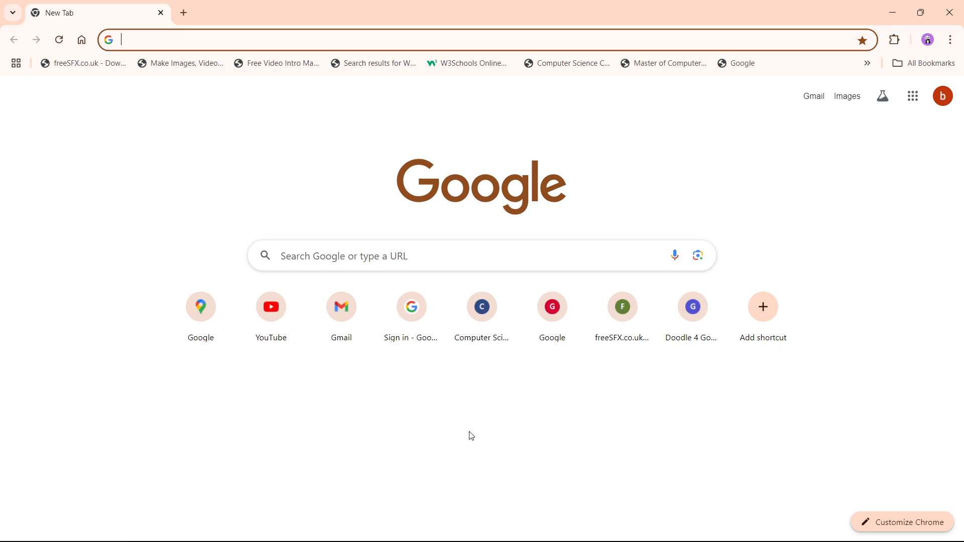
{"action": "mouse_move", "coordinate": [354, 538]}
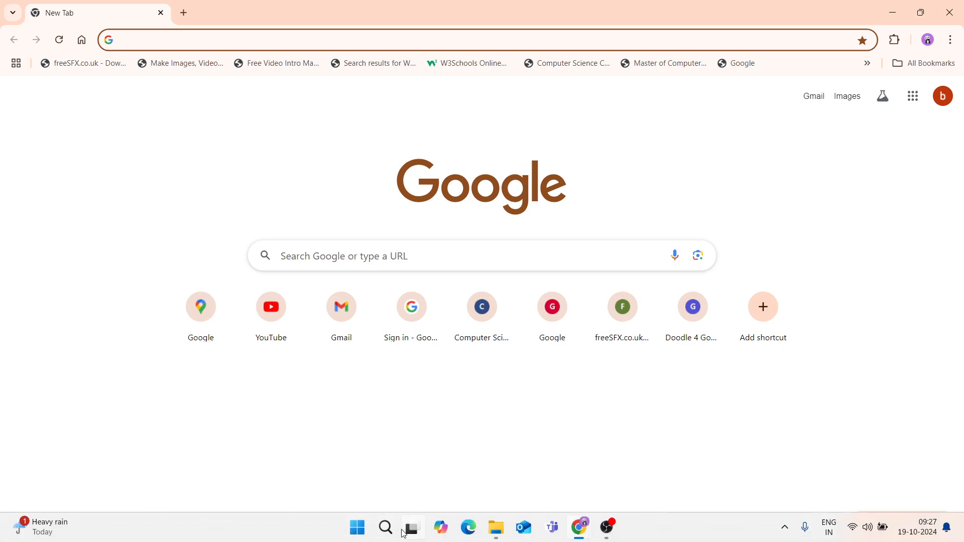
{"action": "key", "text": "alt+Tab"}
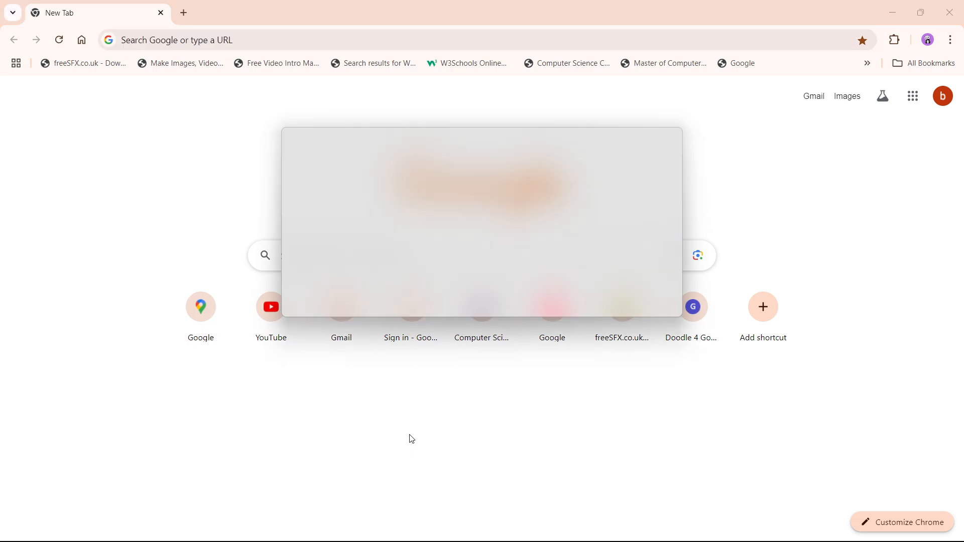
{"action": "type", "text": "cal"}
{"action": "key", "text": "Return"}
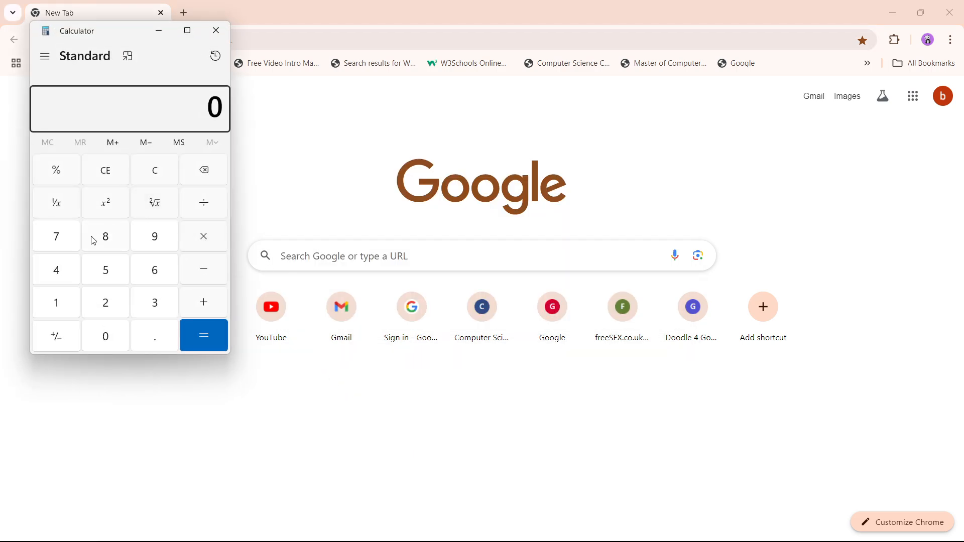
Step: Enter 99 + 3 in Calculator
{"action": "left_click", "coordinate": [152, 241]}
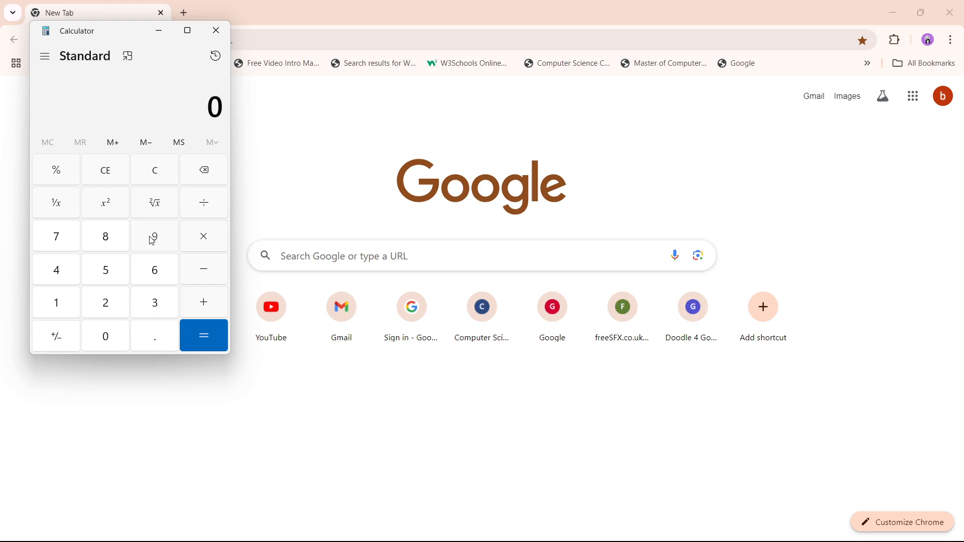
{"action": "left_click", "coordinate": [151, 240]}
{"action": "left_click", "coordinate": [204, 306]}
{"action": "left_click", "coordinate": [169, 309]}
Step: Bring Chrome in front of Calculator, then return Calculator to the front and pin it with Always On Top
{"action": "left_click", "coordinate": [420, 184]}
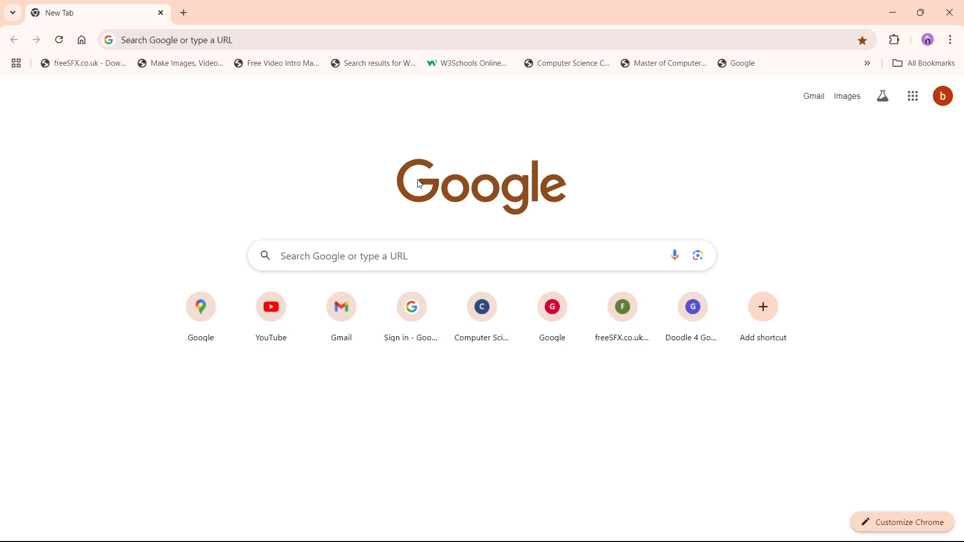
{"action": "mouse_move", "coordinate": [563, 536]}
{"action": "left_click", "coordinate": [621, 532]}
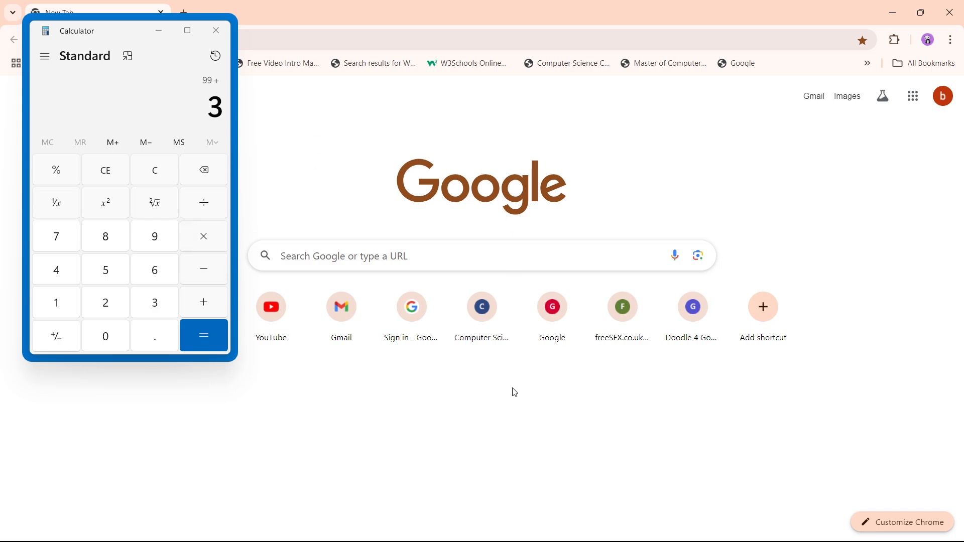
Step: Open a new Chrome tab behind the pinned Calculator, then clear the calculation and enter 88
{"action": "left_click", "coordinate": [181, 14]}
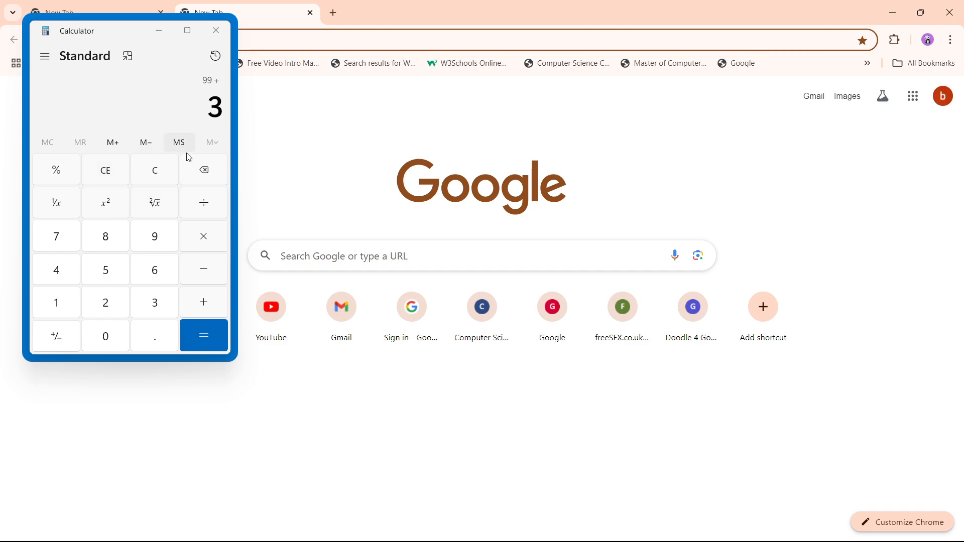
{"action": "left_click", "coordinate": [161, 172]}
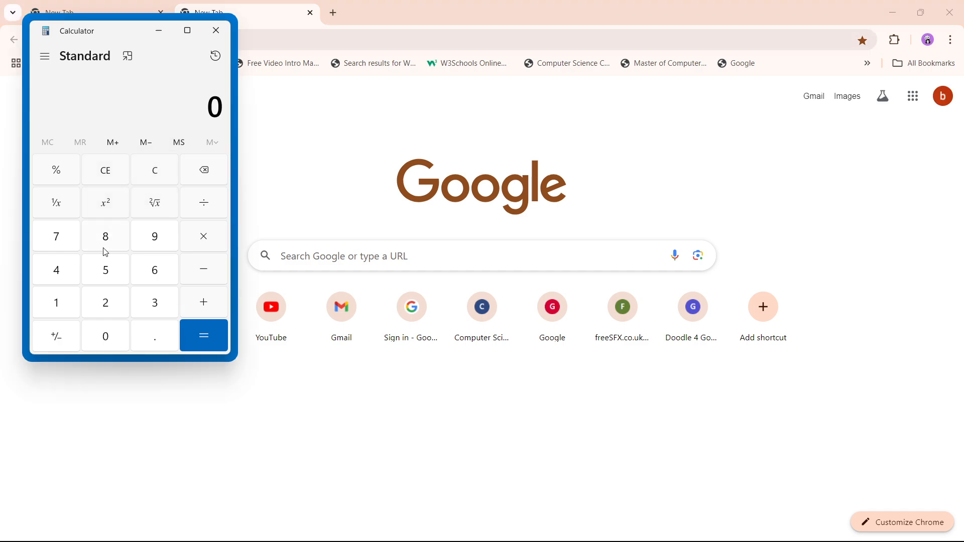
{"action": "left_click", "coordinate": [105, 250]}
{"action": "left_click", "coordinate": [105, 250]}
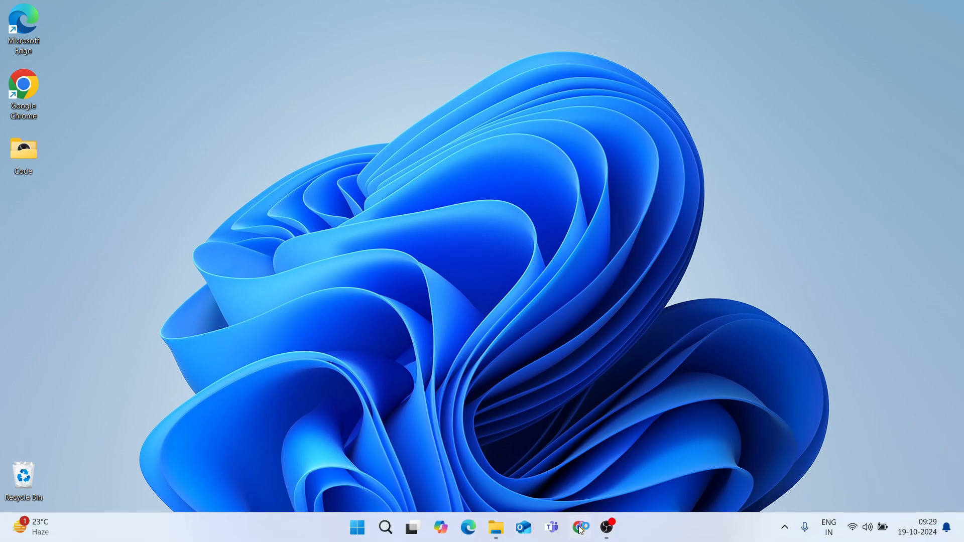
Step: Open Google Chrome and search the web for "microsoft powertoys"
{"action": "left_click", "coordinate": [581, 531]}
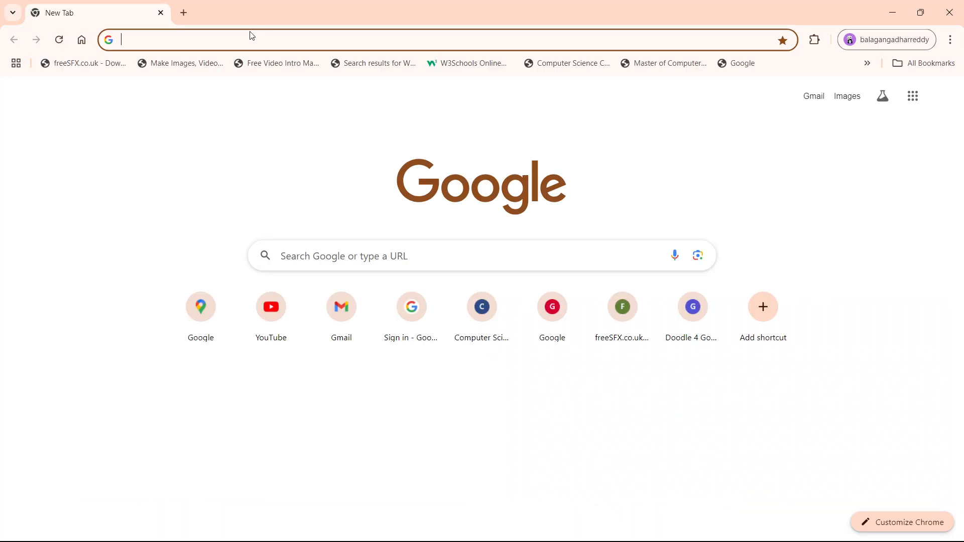
{"action": "left_click", "coordinate": [253, 36]}
{"action": "type", "text": "mi"}
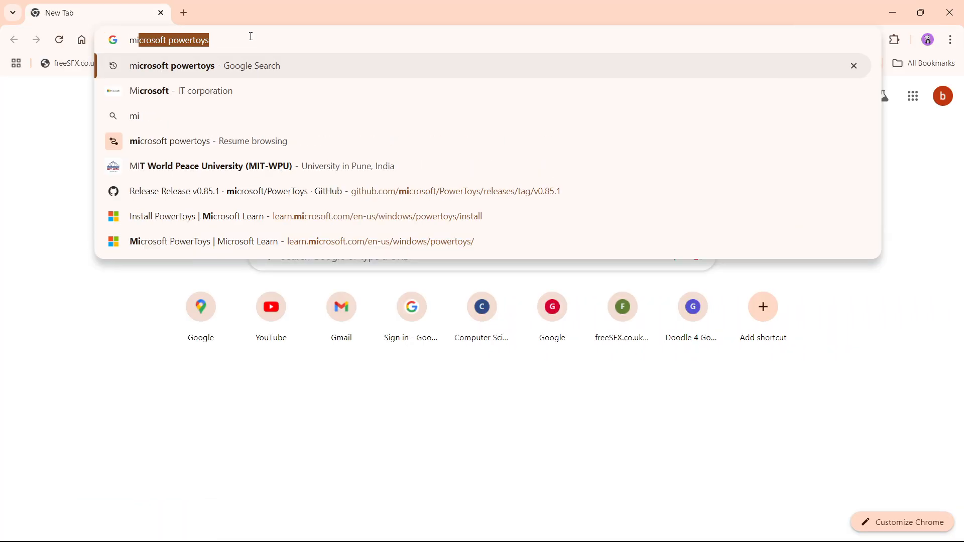
{"action": "type", "text": "cr"}
{"action": "key", "text": "End"}
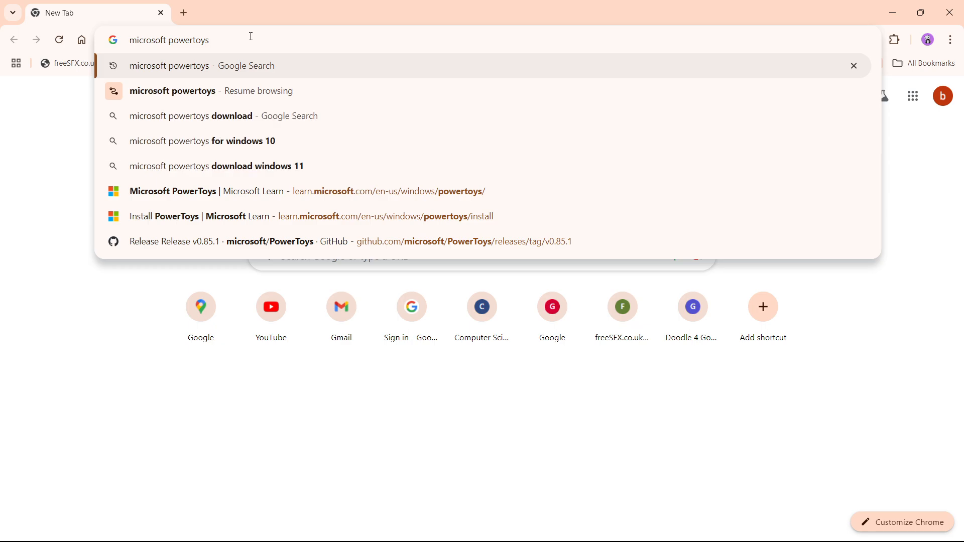
{"action": "key", "text": "Return"}
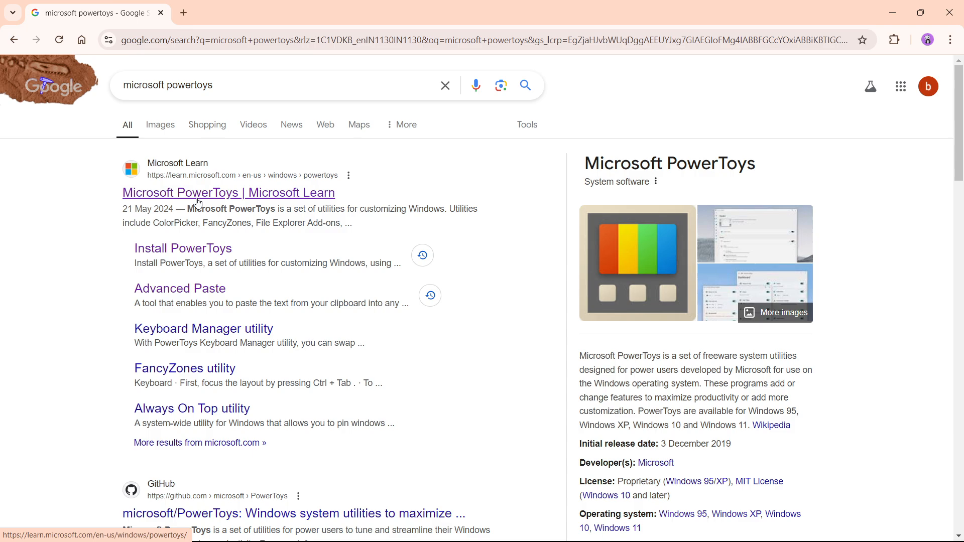
Step: Open the Microsoft PowerToys article on Microsoft Learn and go to its Install PowerToys link
{"action": "left_click", "coordinate": [168, 194]}
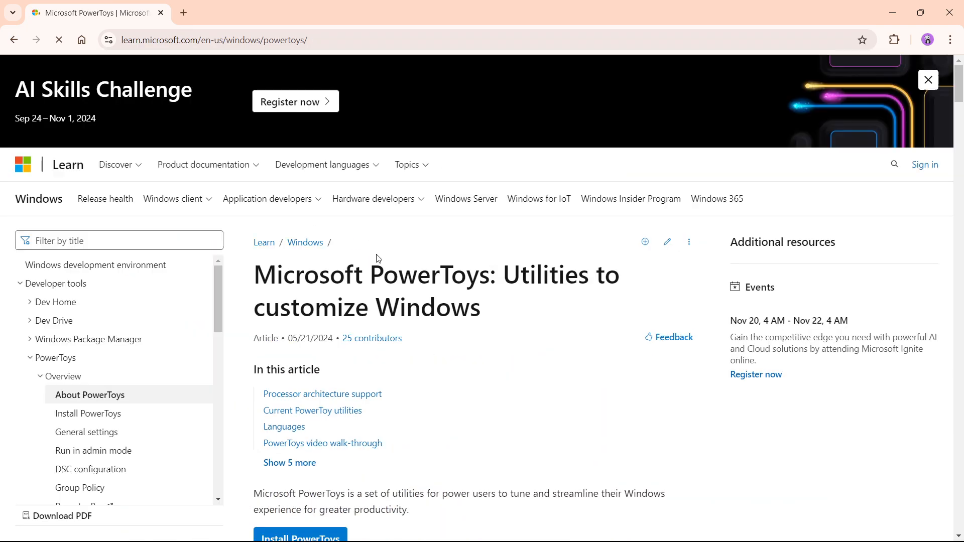
{"action": "scroll", "coordinate": [378, 258], "scroll_direction": "down", "scroll_amount": 3}
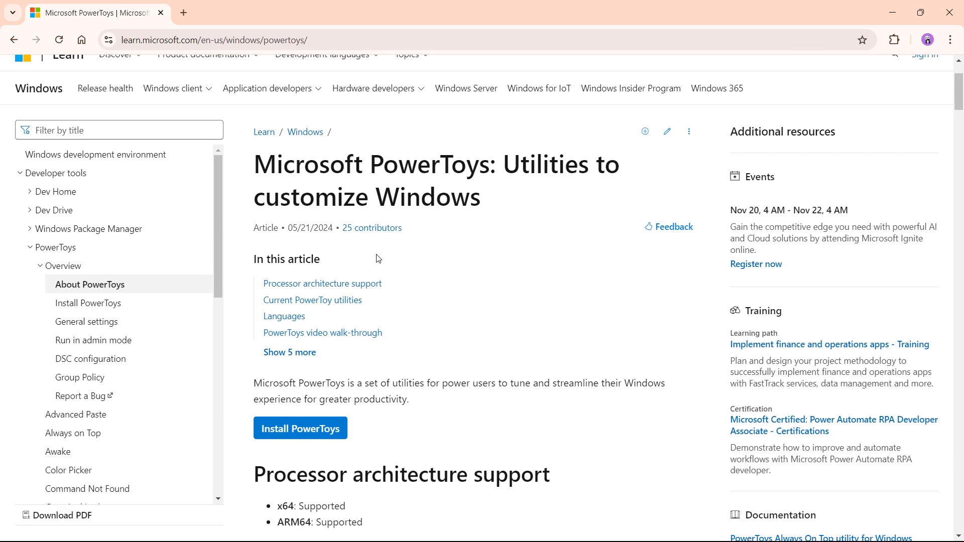
{"action": "scroll", "coordinate": [378, 259], "scroll_direction": "down", "scroll_amount": 2}
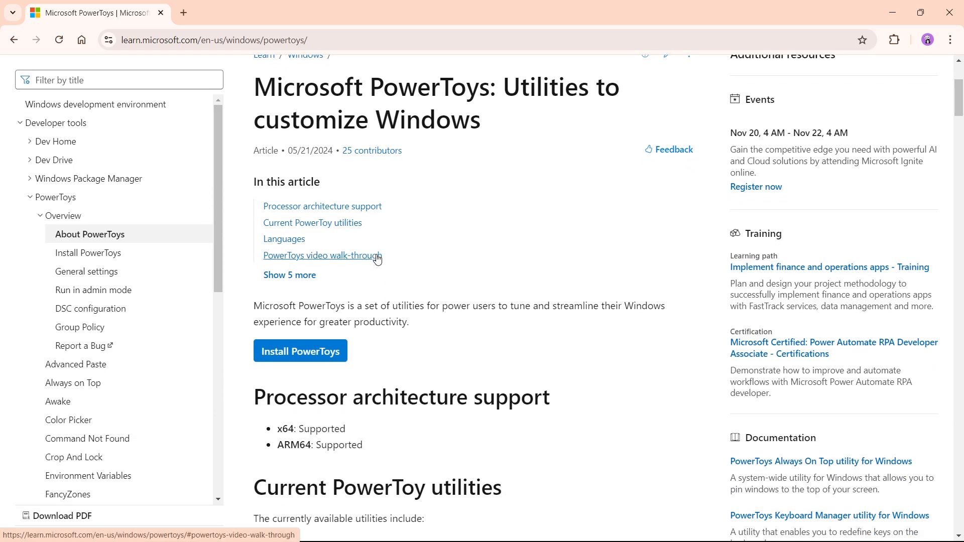
Step: Open the Install PowerToys article and review its system requirements and installation methods
{"action": "scroll", "coordinate": [377, 259], "scroll_direction": "down", "scroll_amount": 2}
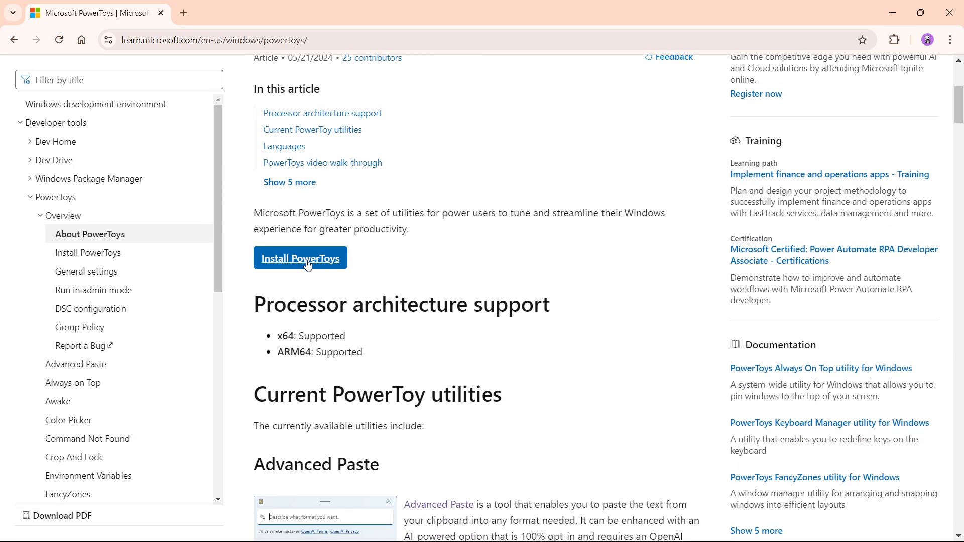
{"action": "left_click", "coordinate": [291, 266]}
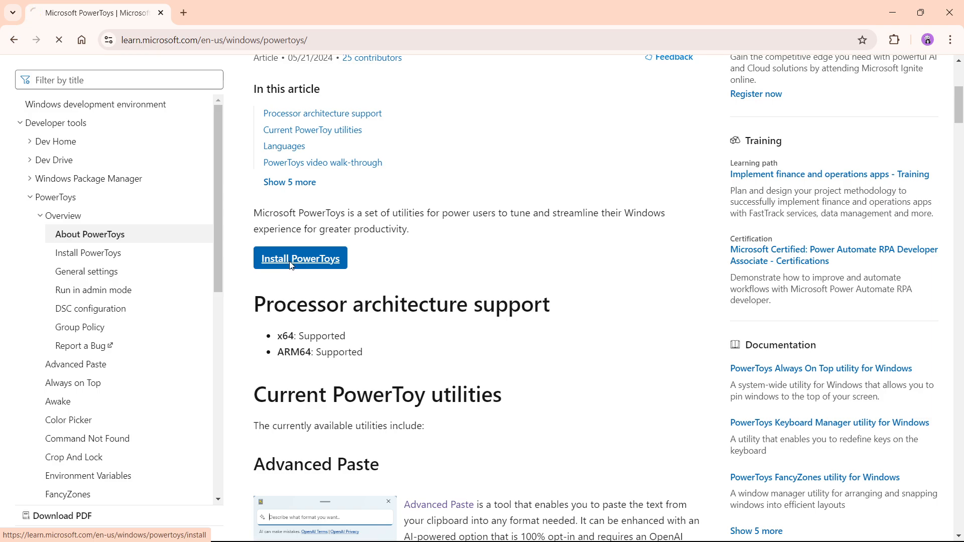
{"action": "scroll", "coordinate": [460, 338], "scroll_direction": "down", "scroll_amount": 4}
{"action": "scroll", "coordinate": [464, 339], "scroll_direction": "down", "scroll_amount": 3}
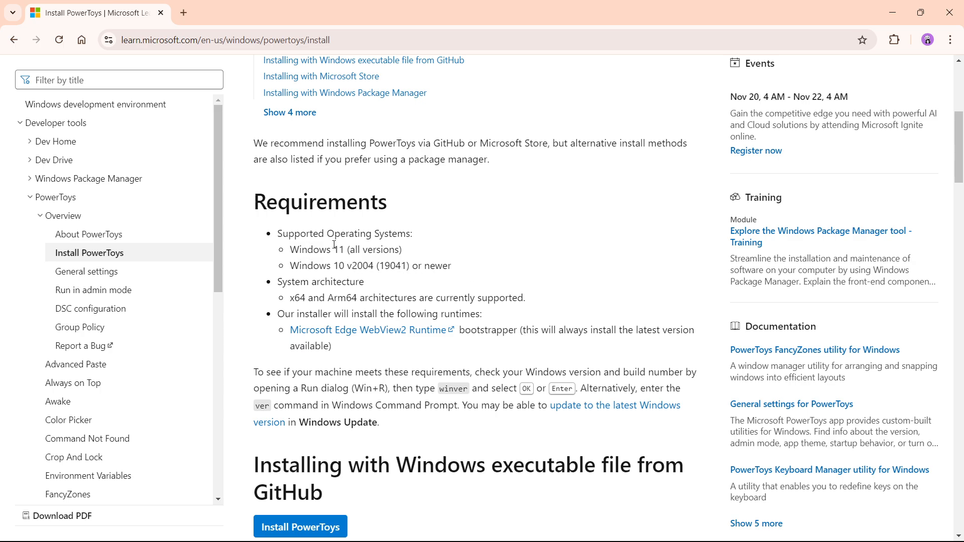
{"action": "scroll", "coordinate": [523, 239], "scroll_direction": "down", "scroll_amount": 3}
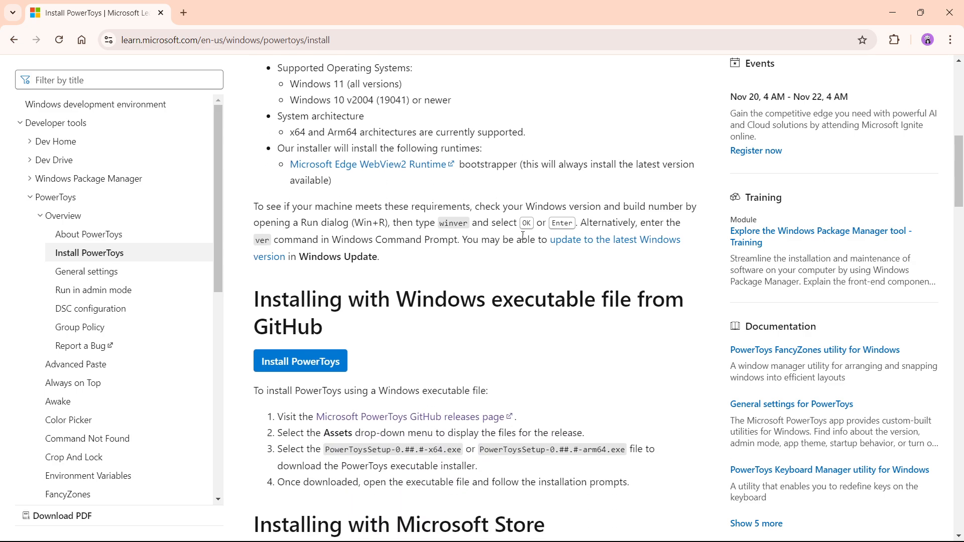
{"action": "scroll", "coordinate": [464, 326], "scroll_direction": "down", "scroll_amount": 15}
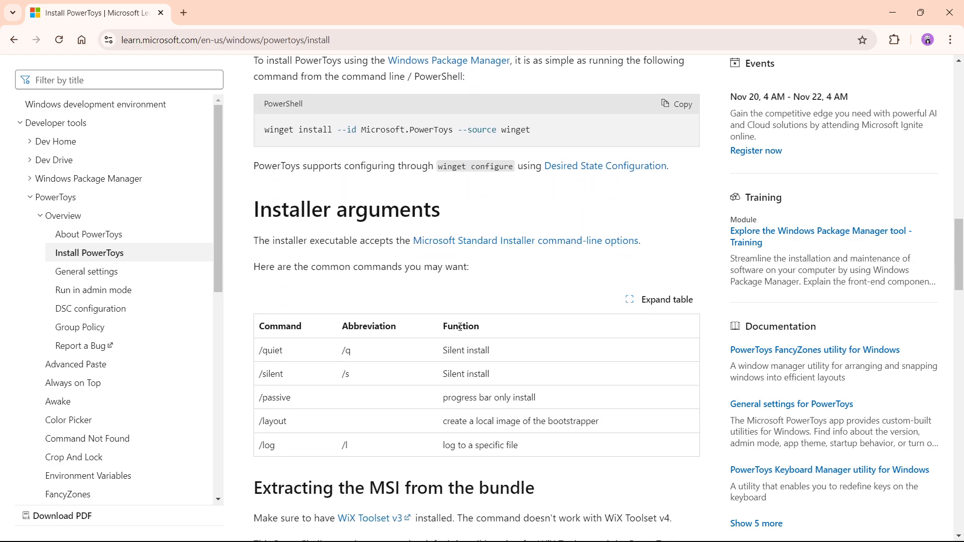
{"action": "scroll", "coordinate": [460, 327], "scroll_direction": "up", "scroll_amount": 12}
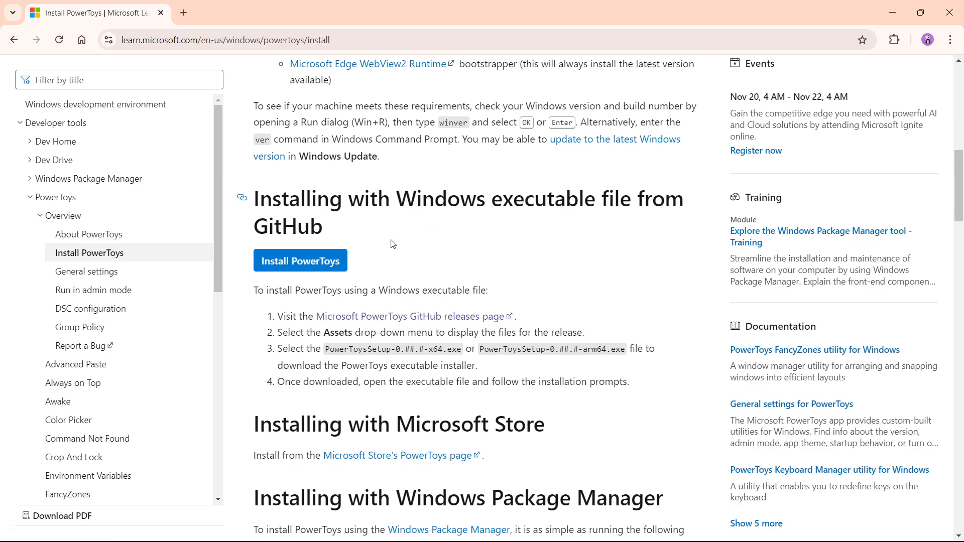
Step: Open the PowerToys GitHub release from the executable-file section and download the per-user x64 installer, PowerToysUserSetup-0.85.1-x64.exe
{"action": "left_click", "coordinate": [311, 269]}
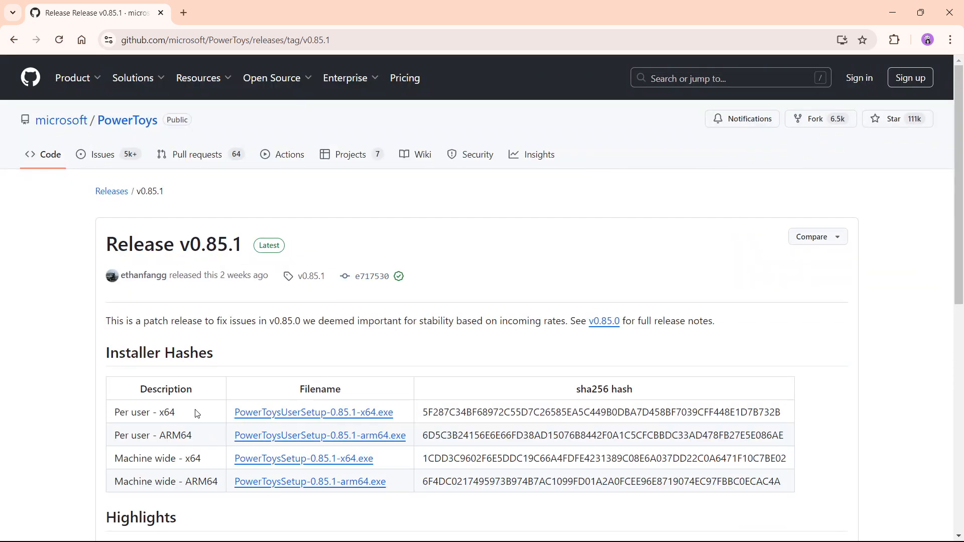
{"action": "left_click_drag", "start_coordinate": [196, 414], "coordinate": [110, 416]}
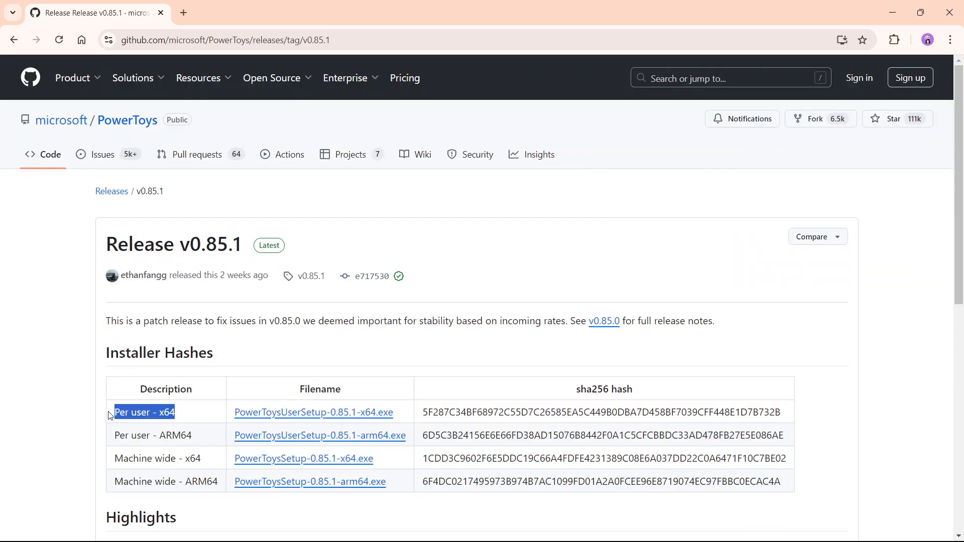
{"action": "left_click", "coordinate": [209, 408]}
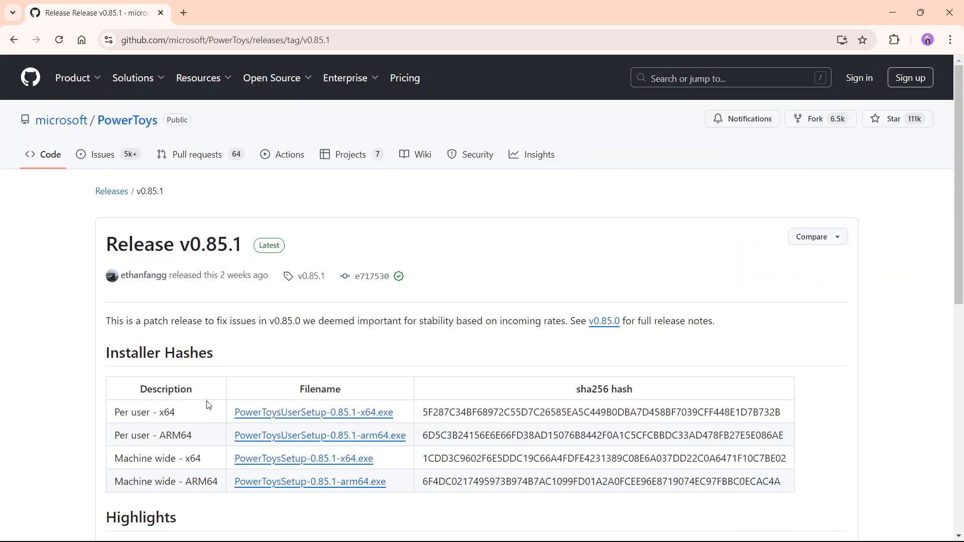
{"action": "left_click", "coordinate": [343, 418]}
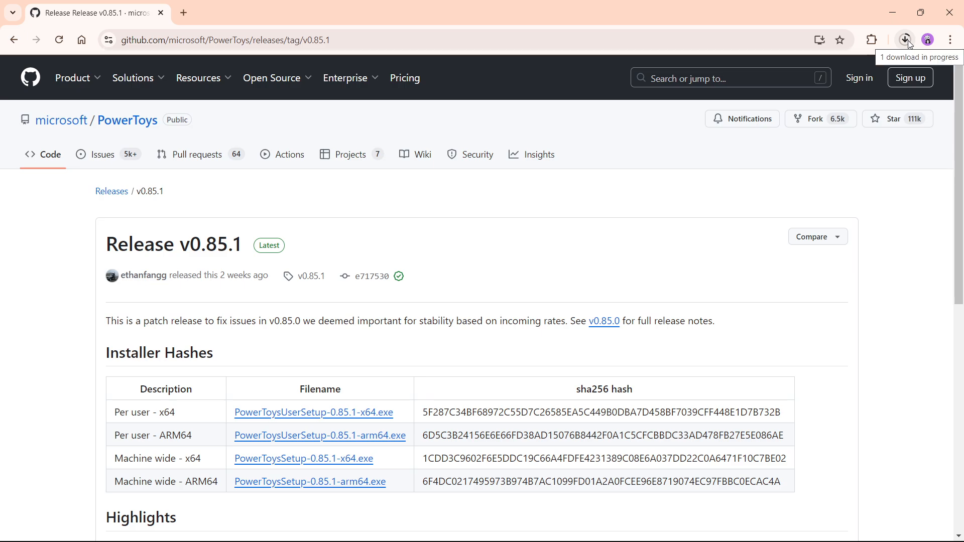
Step: Search Microsoft Store for "microsoft power toys", view the Microsoft PowerToys page with its install option, and return to Chrome
{"action": "mouse_move", "coordinate": [529, 541]}
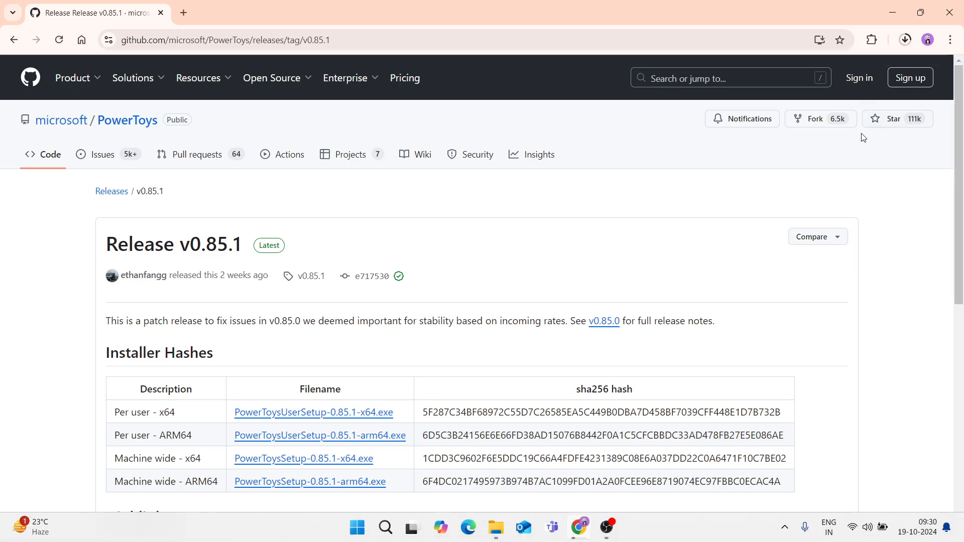
{"action": "mouse_move", "coordinate": [520, 518]}
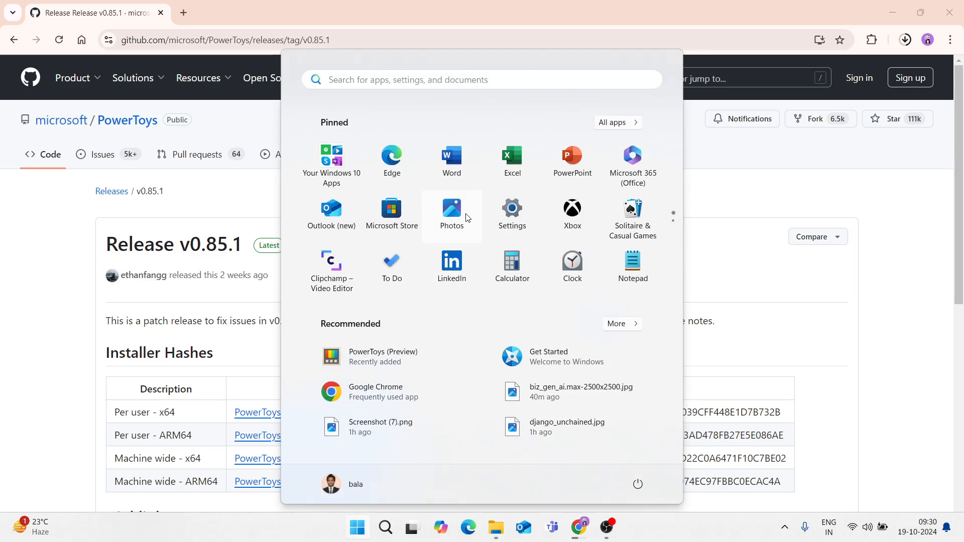
{"action": "left_click", "coordinate": [390, 220]}
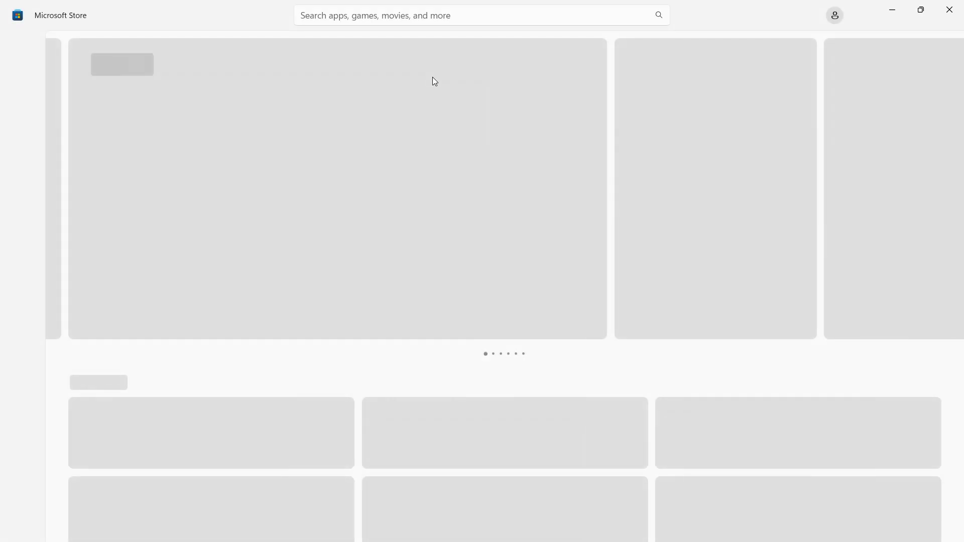
{"action": "left_click", "coordinate": [424, 16]}
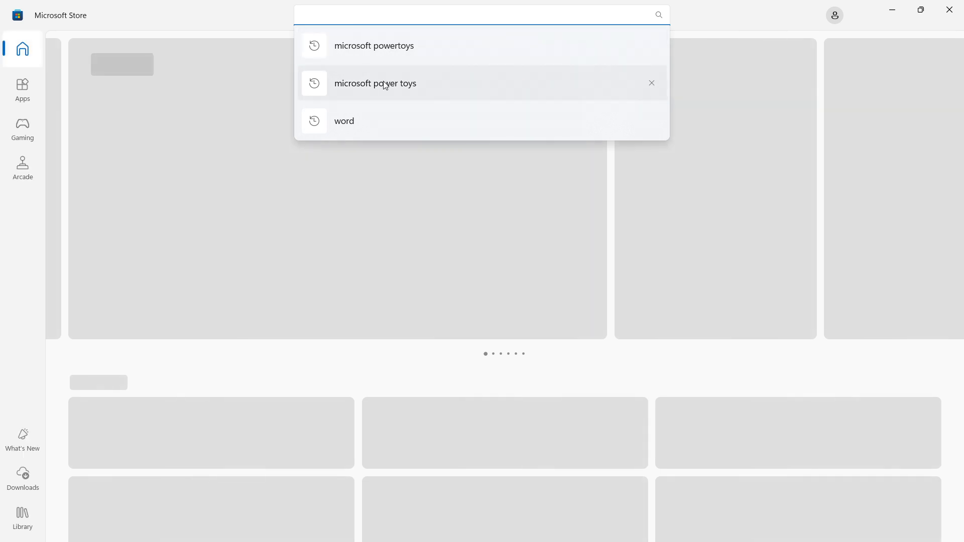
{"action": "left_click", "coordinate": [385, 85]}
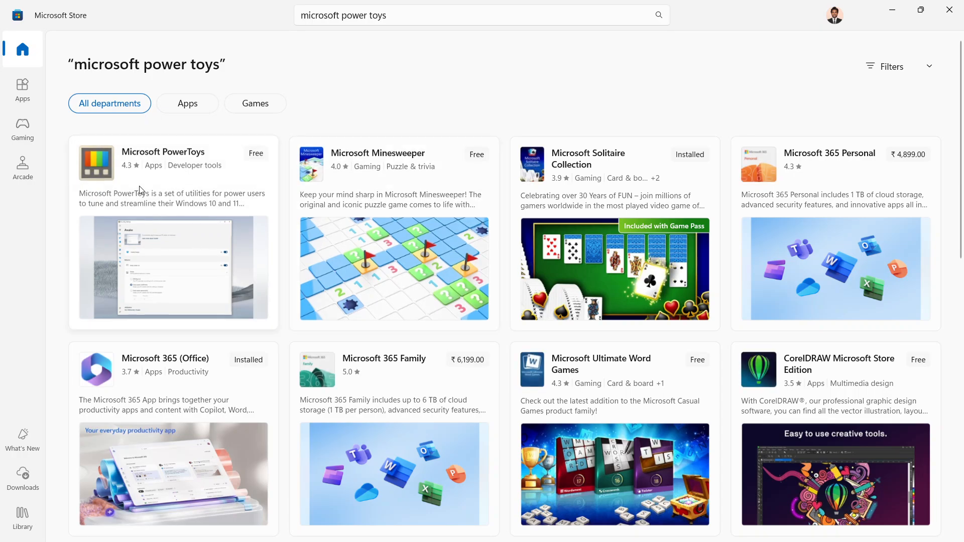
{"action": "left_click", "coordinate": [167, 189]}
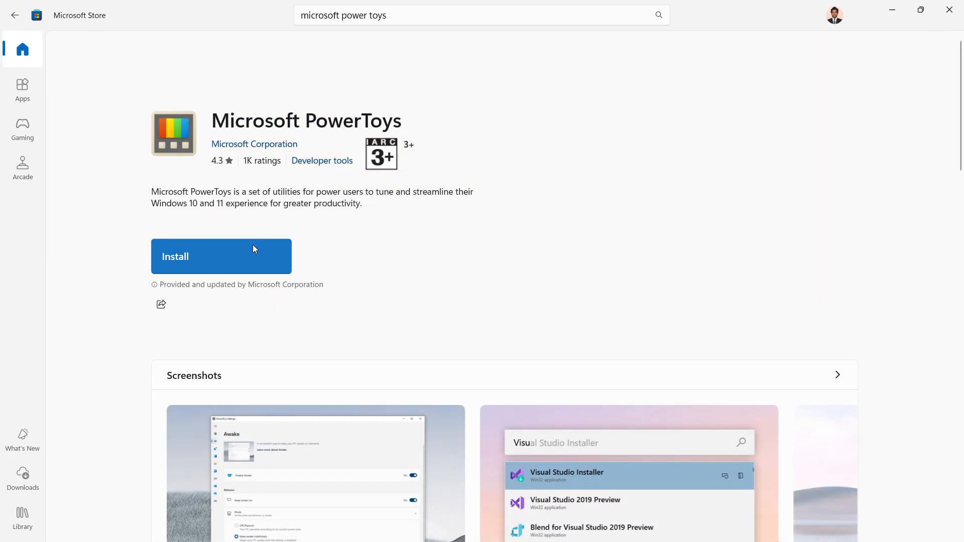
{"action": "left_click", "coordinate": [253, 246]}
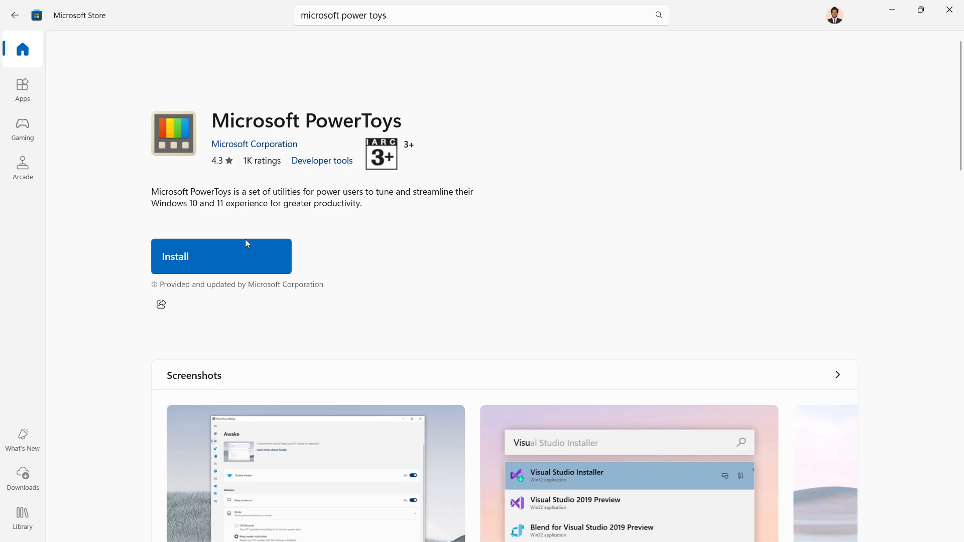
{"action": "left_click", "coordinate": [897, 15]}
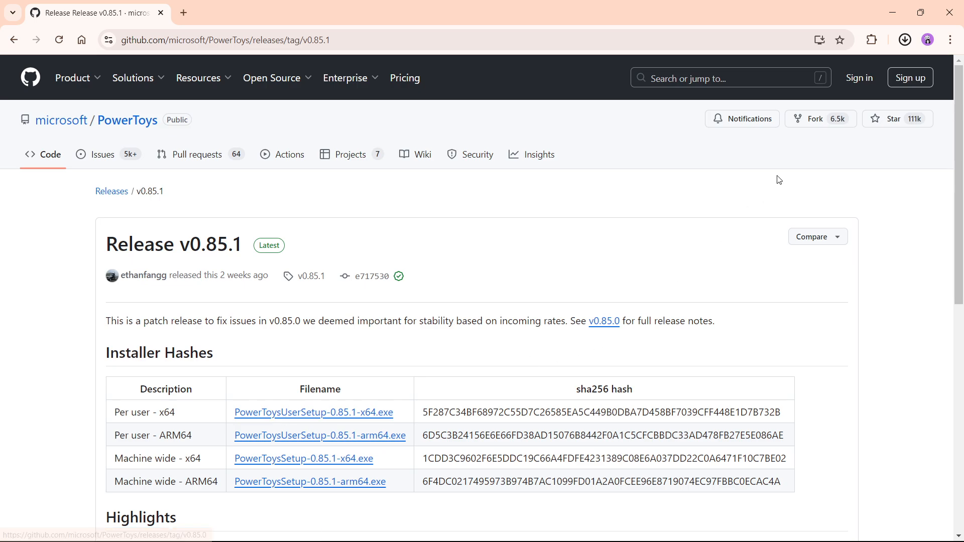
Step: Check the installer in Chrome's recent downloads, then search Windows for "con" and open Control Panel's Uninstall a program page
{"action": "left_click", "coordinate": [903, 45]}
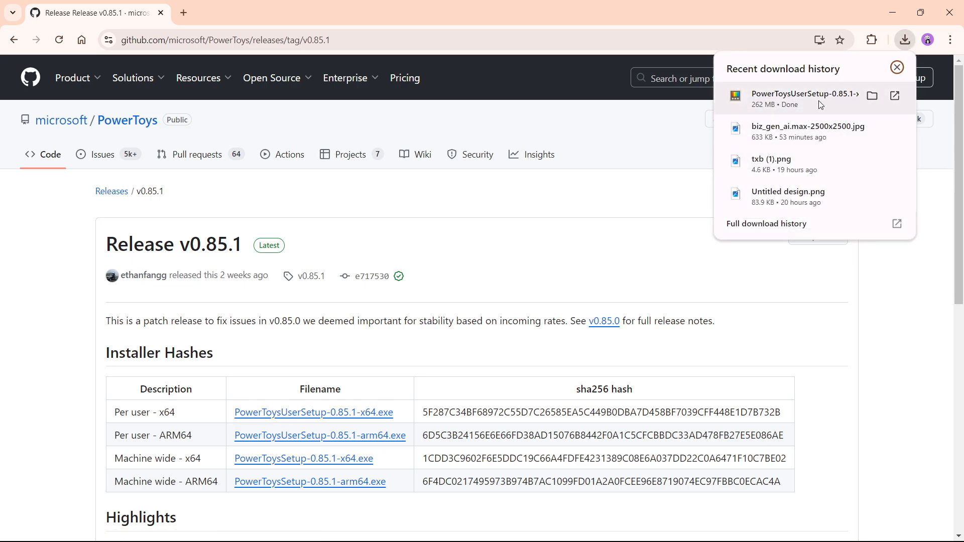
{"action": "mouse_move", "coordinate": [441, 533]}
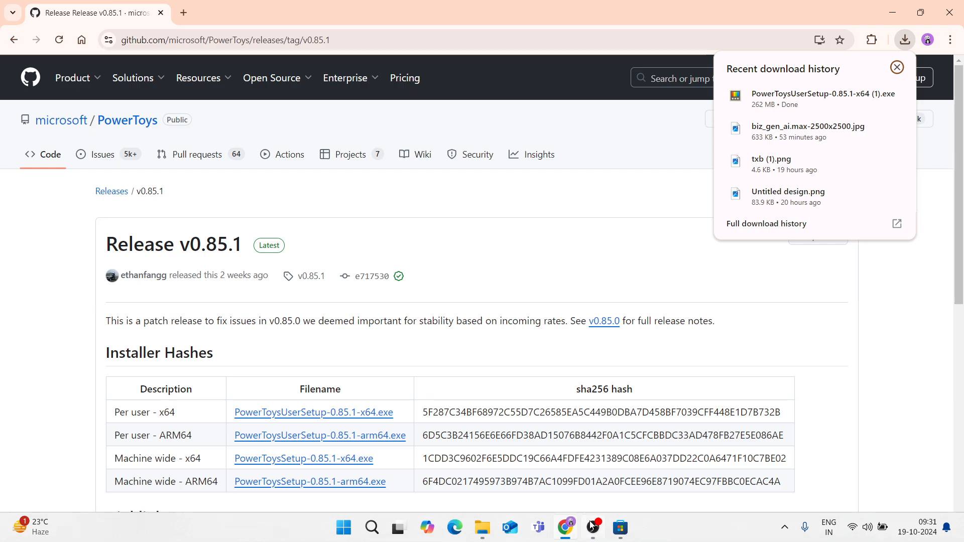
{"action": "left_click", "coordinate": [380, 529]}
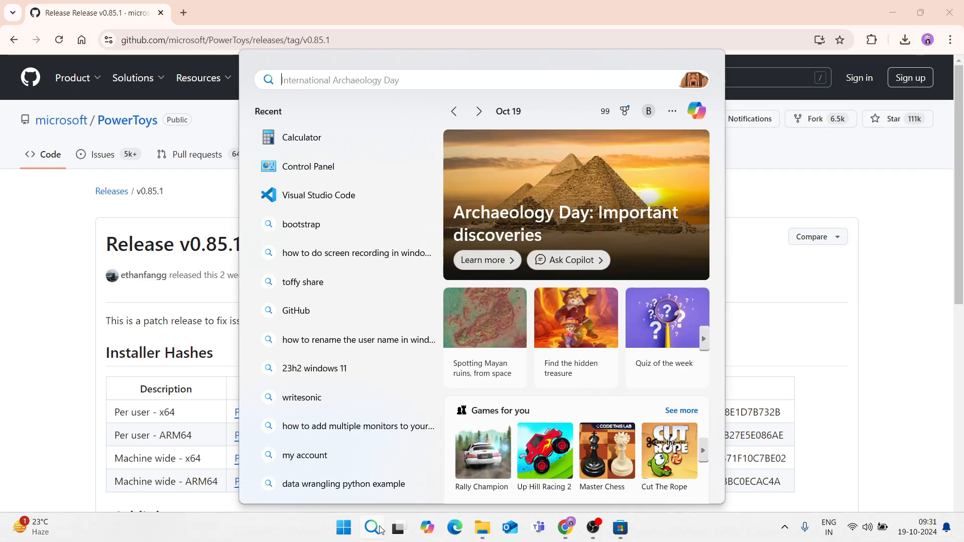
{"action": "type", "text": "con"}
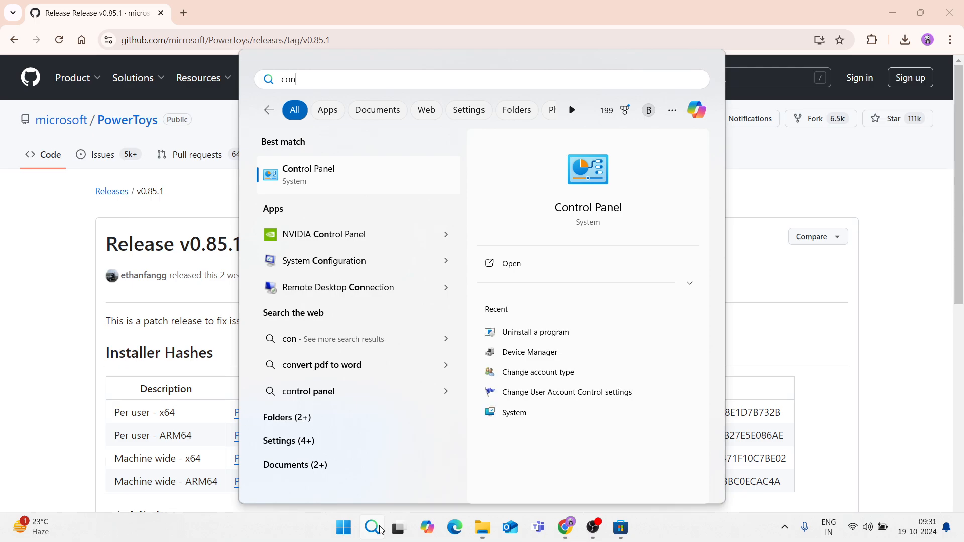
{"action": "left_click", "coordinate": [523, 336]}
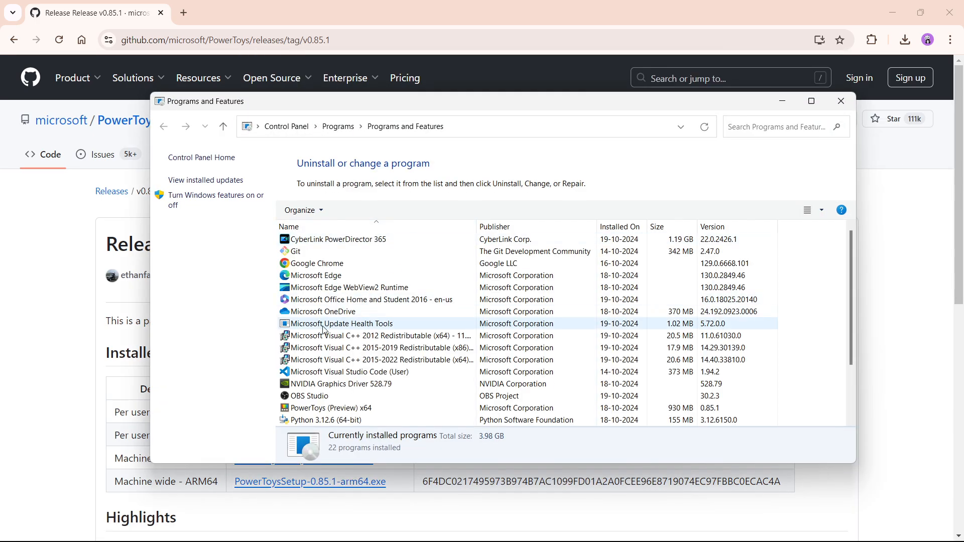
Step: Uninstall PowerToys (Preview) x64, then close its setup dialog and Programs and Features
{"action": "scroll", "coordinate": [312, 359], "scroll_direction": "down", "scroll_amount": 2}
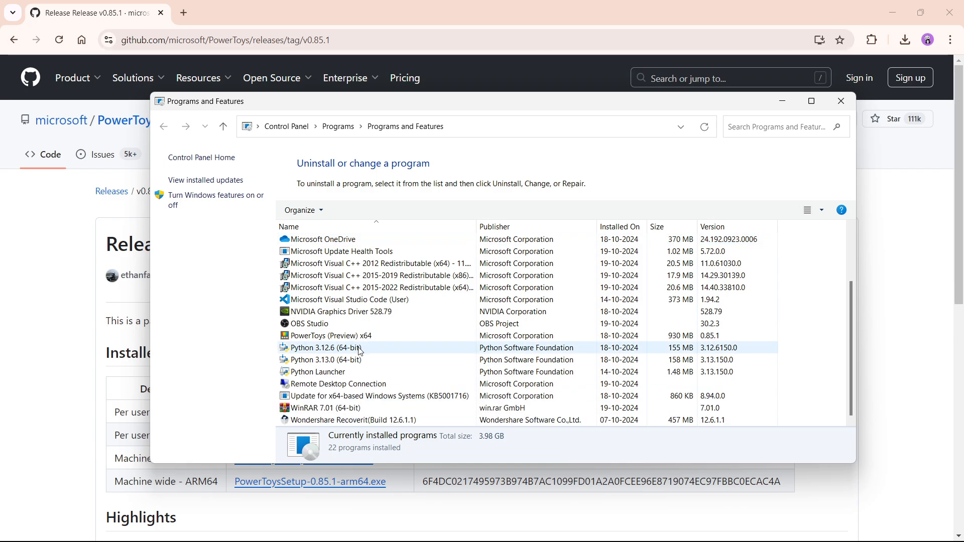
{"action": "left_click", "coordinate": [316, 340]}
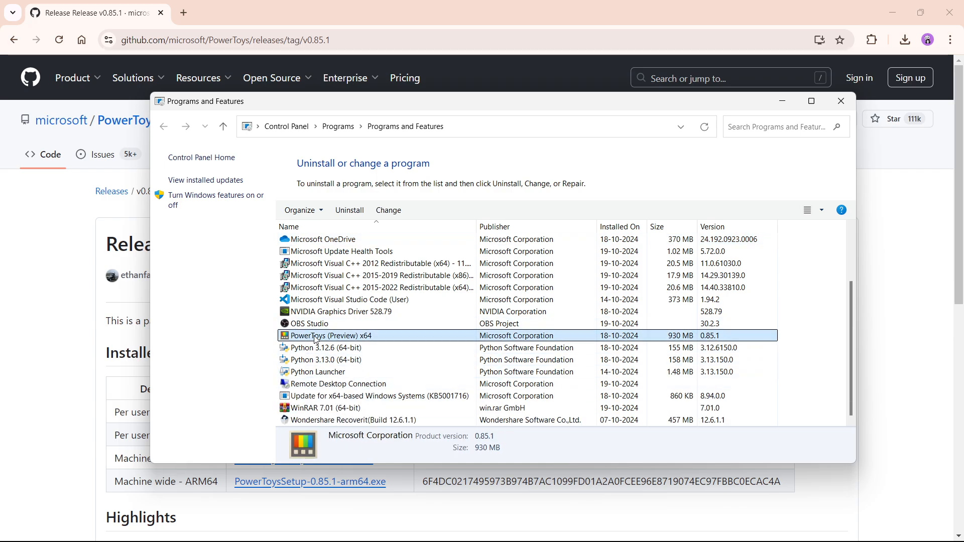
{"action": "right_click", "coordinate": [316, 340]}
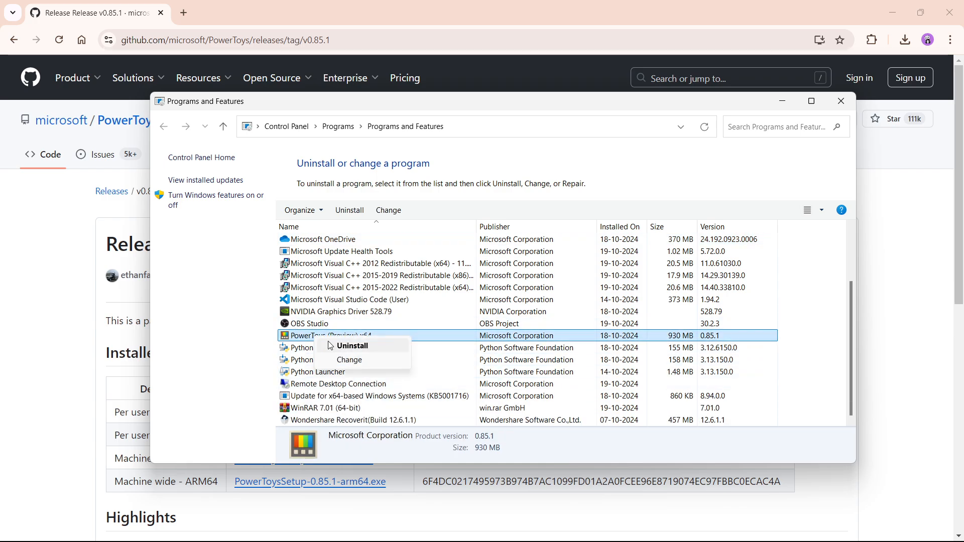
{"action": "left_click", "coordinate": [387, 348]}
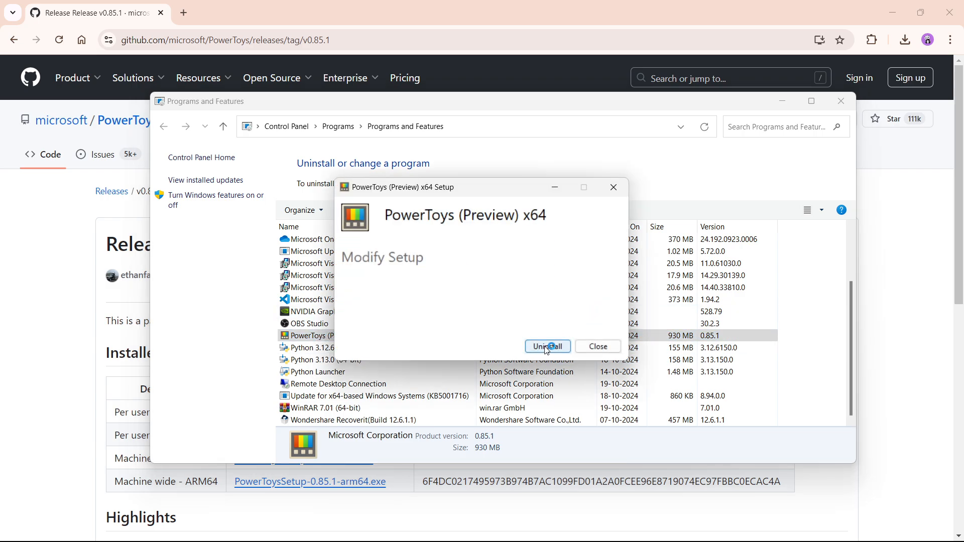
{"action": "left_click", "coordinate": [546, 345]}
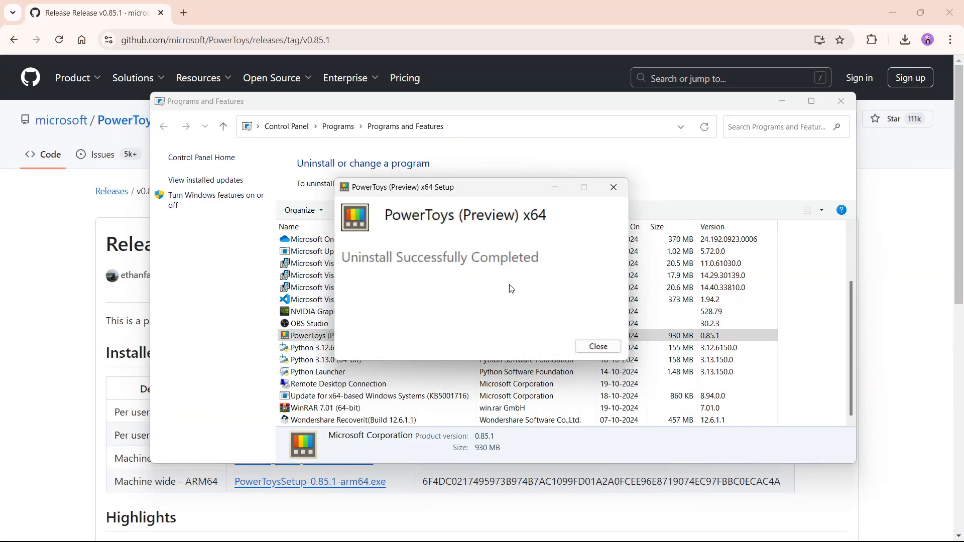
{"action": "left_click", "coordinate": [597, 343]}
{"action": "left_click", "coordinate": [841, 103]}
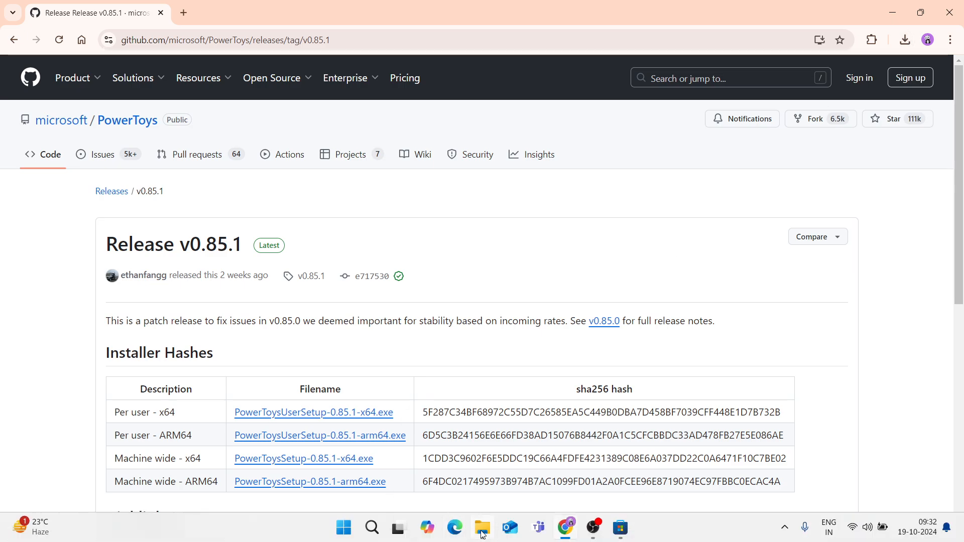
Step: Open the Downloads folder in File Explorer and run PowerToysUserSetup-0.85.1-x64 (1).exe
{"action": "left_click", "coordinate": [482, 535]}
{"action": "left_click", "coordinate": [213, 220]}
{"action": "left_click", "coordinate": [191, 203]}
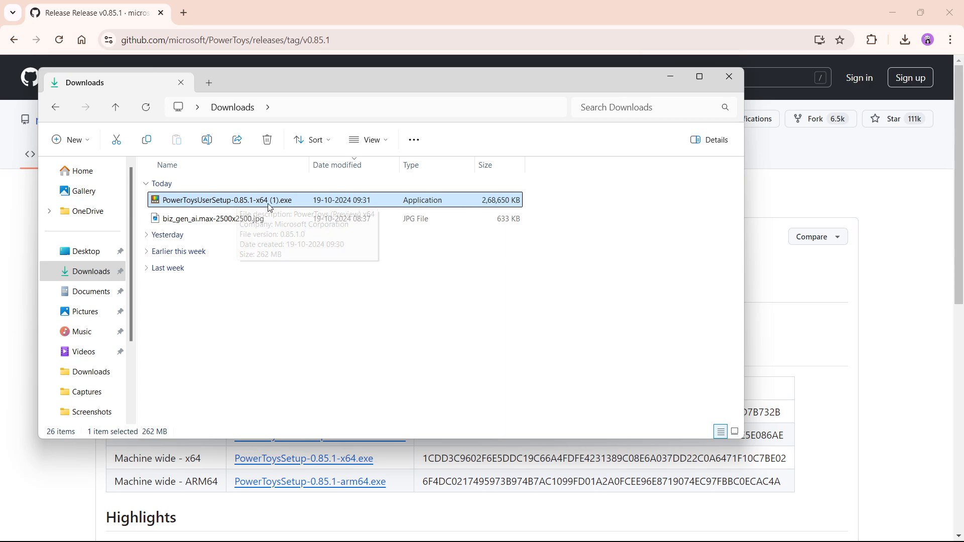
{"action": "double_click", "coordinate": [222, 204]}
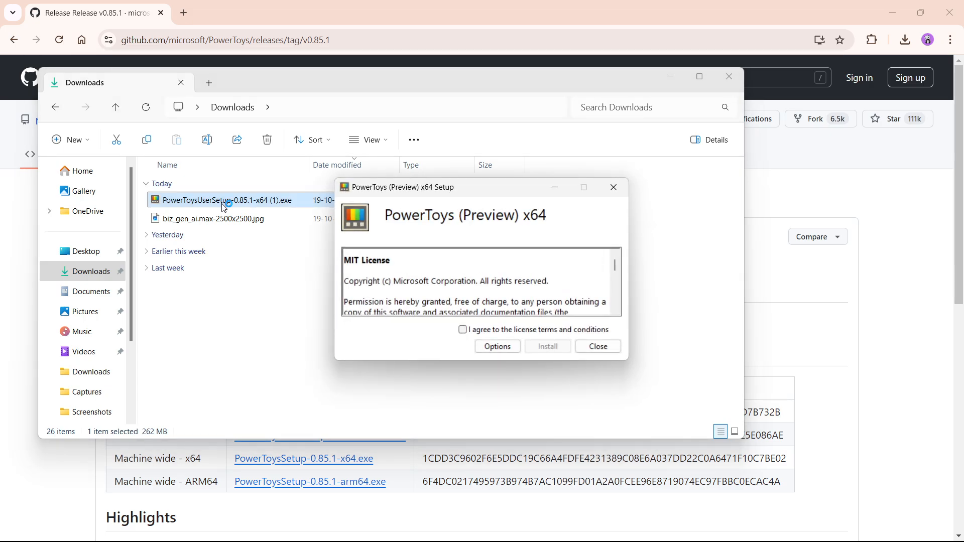
Step: Accept the PowerToys license terms, install the program, close the setup dialog and bring Chrome back to the front
{"action": "left_click", "coordinate": [463, 330]}
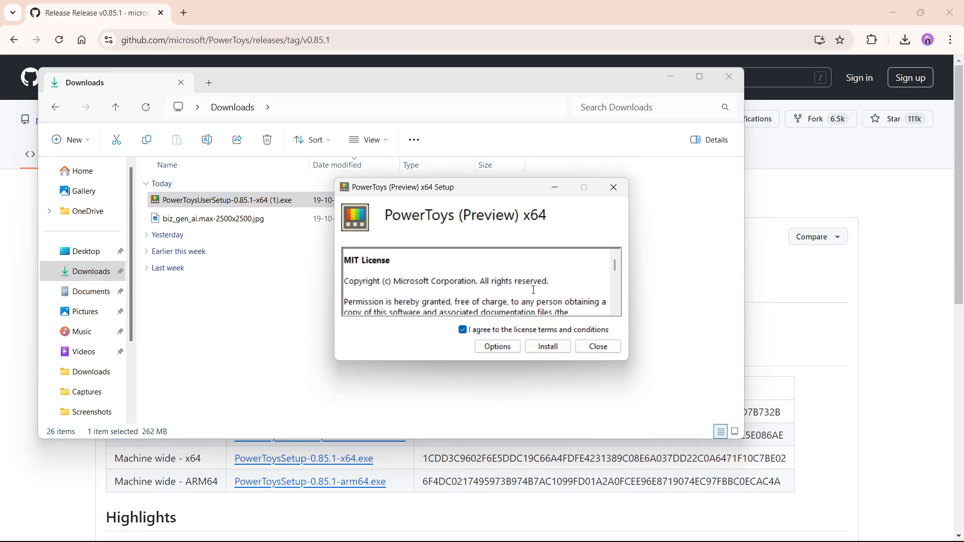
{"action": "scroll", "coordinate": [534, 290], "scroll_direction": "down", "scroll_amount": 10}
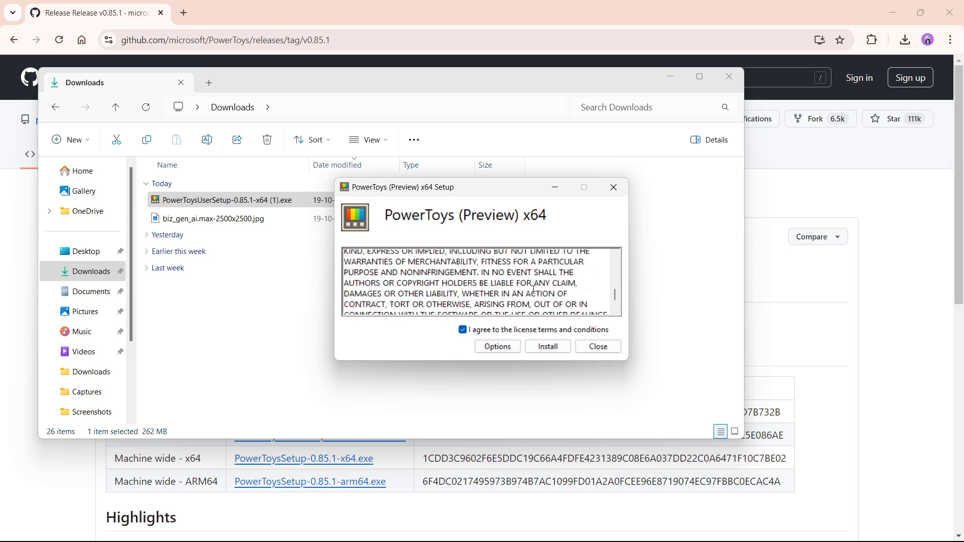
{"action": "left_click", "coordinate": [548, 348]}
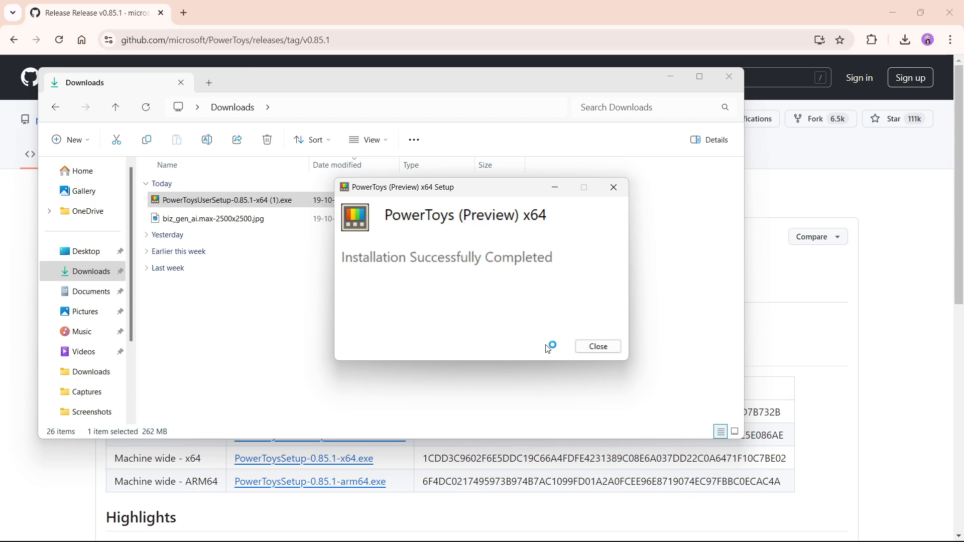
{"action": "left_click", "coordinate": [610, 348]}
{"action": "left_click", "coordinate": [907, 253]}
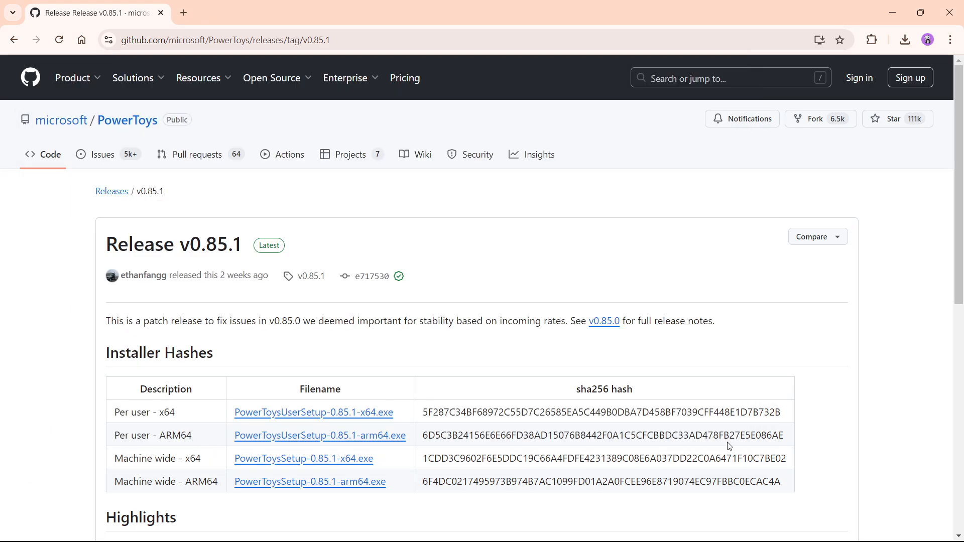
Step: Launch the newly installed PowerToys (Preview) from the Start menu and look through its list of utilities
{"action": "mouse_move", "coordinate": [551, 538]}
{"action": "mouse_move", "coordinate": [488, 537]}
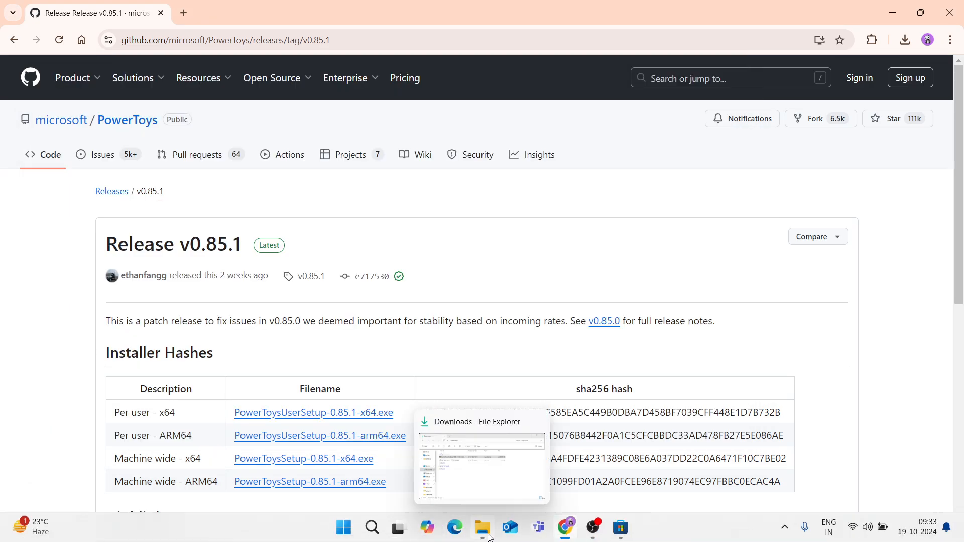
{"action": "left_click", "coordinate": [343, 527]}
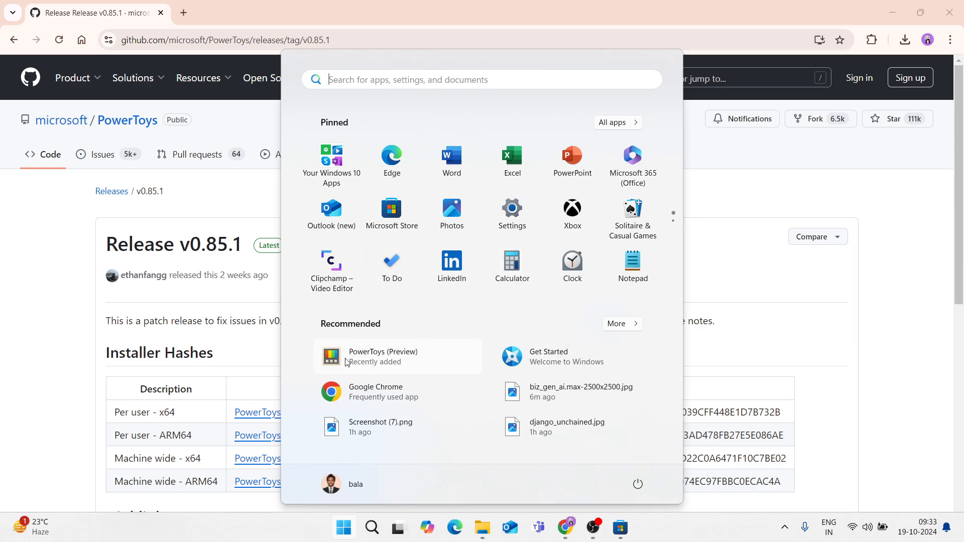
{"action": "left_click", "coordinate": [346, 357]}
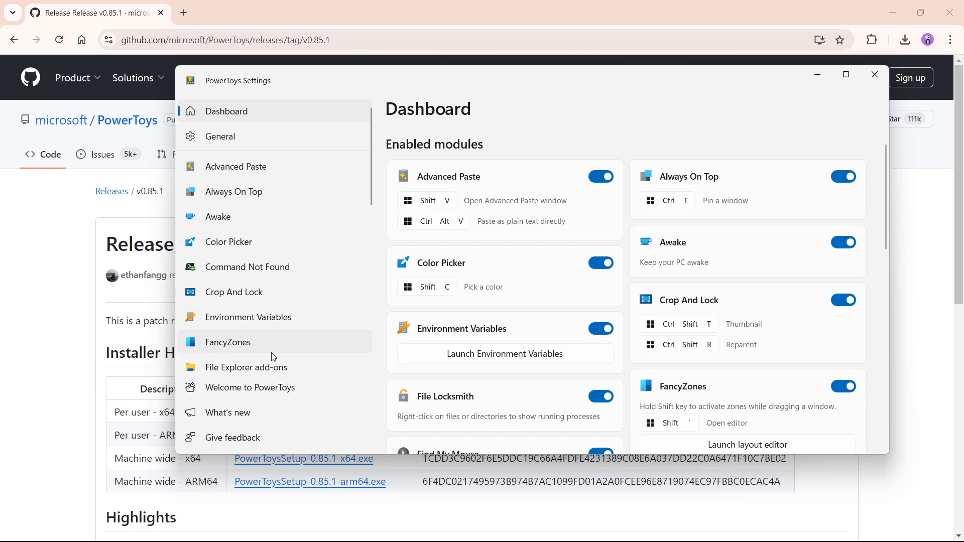
{"action": "scroll", "coordinate": [271, 353], "scroll_direction": "down", "scroll_amount": 10}
{"action": "scroll", "coordinate": [271, 353], "scroll_direction": "up", "scroll_amount": 10}
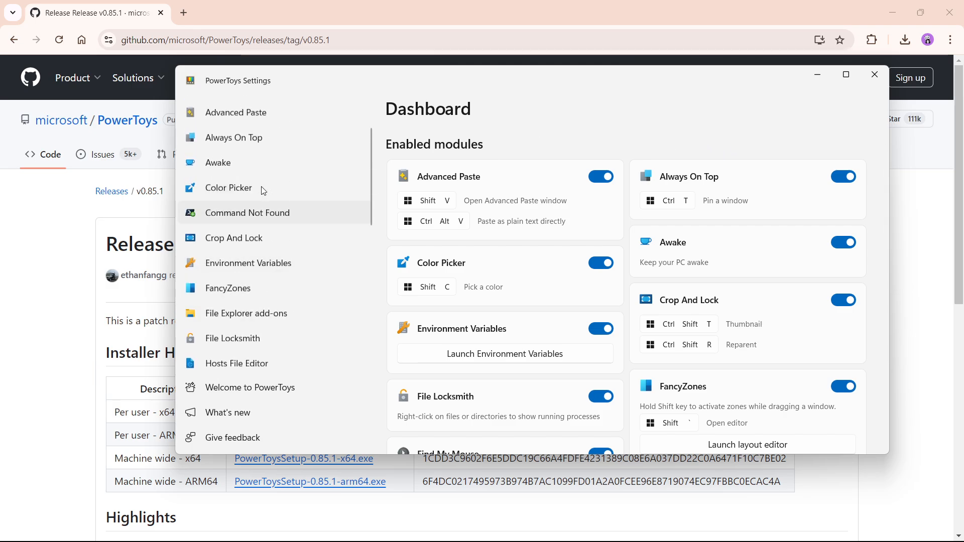
{"action": "scroll", "coordinate": [266, 190], "scroll_direction": "down", "scroll_amount": 1}
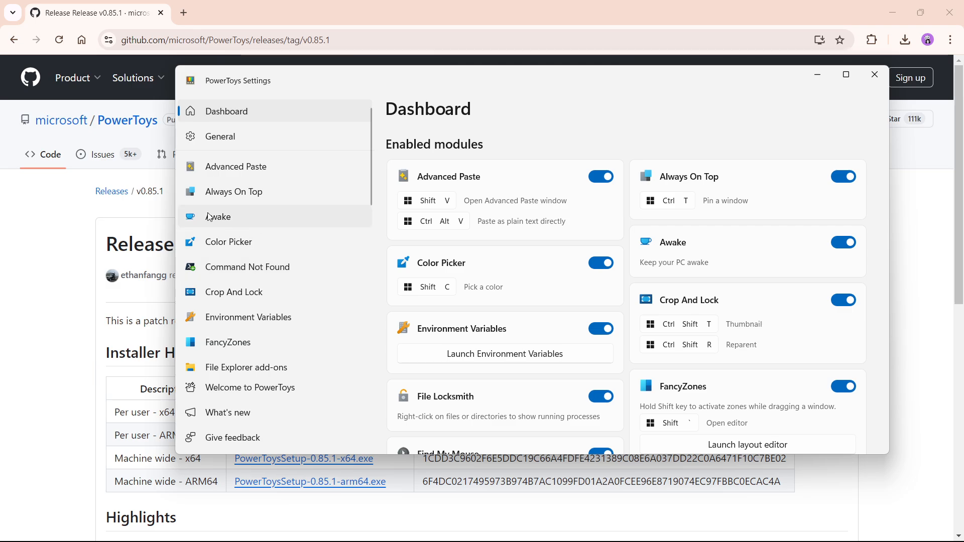
Step: Examine the settings of Always On Top and Text Extractor, including Text Extractor's activation shortcut and preferred language
{"action": "left_click", "coordinate": [246, 197]}
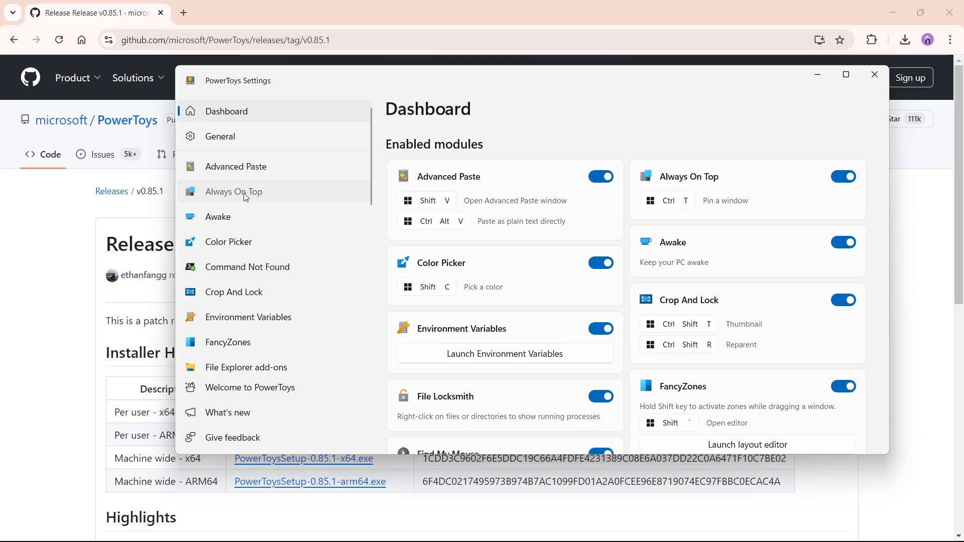
{"action": "scroll", "coordinate": [246, 197], "scroll_direction": "down", "scroll_amount": 10}
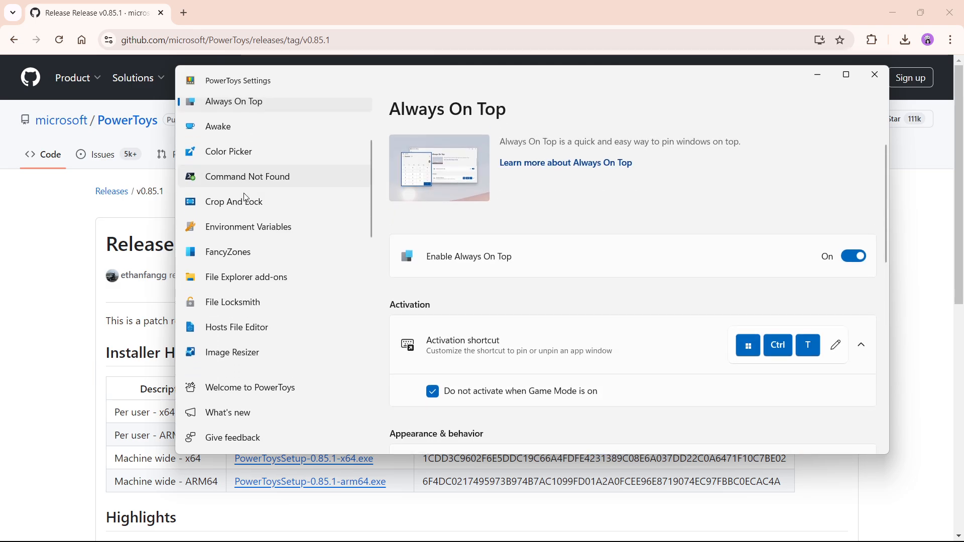
{"action": "scroll", "coordinate": [245, 197], "scroll_direction": "down", "scroll_amount": 2}
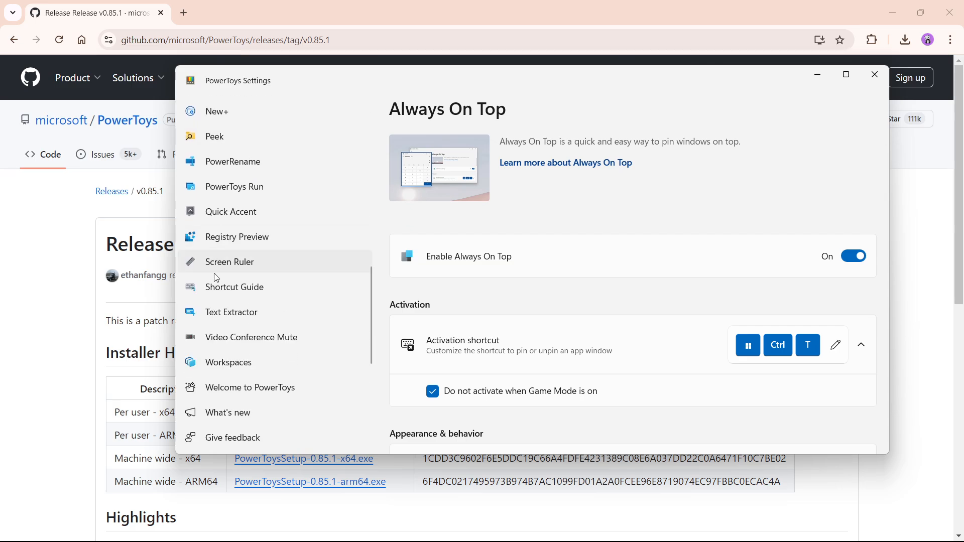
{"action": "left_click", "coordinate": [228, 316]}
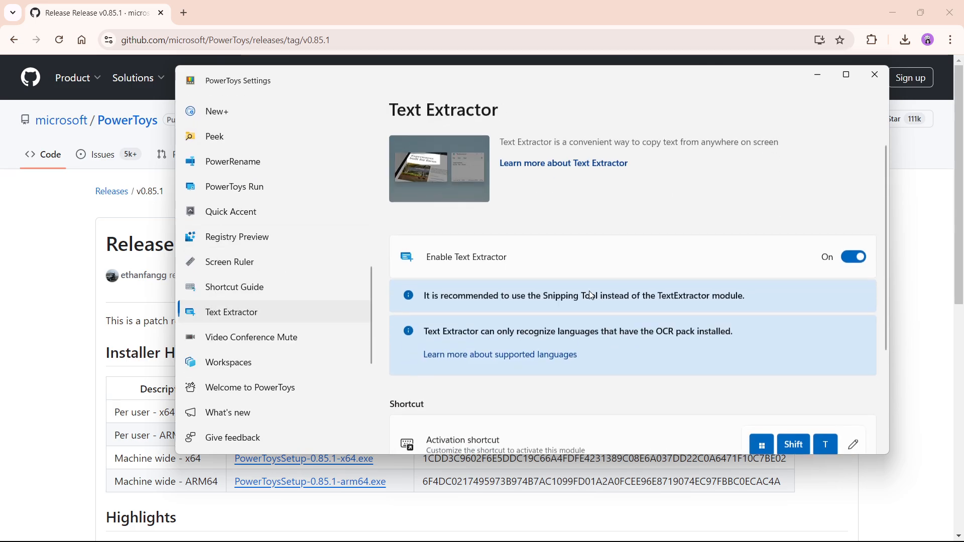
{"action": "scroll", "coordinate": [595, 295], "scroll_direction": "down", "scroll_amount": 3}
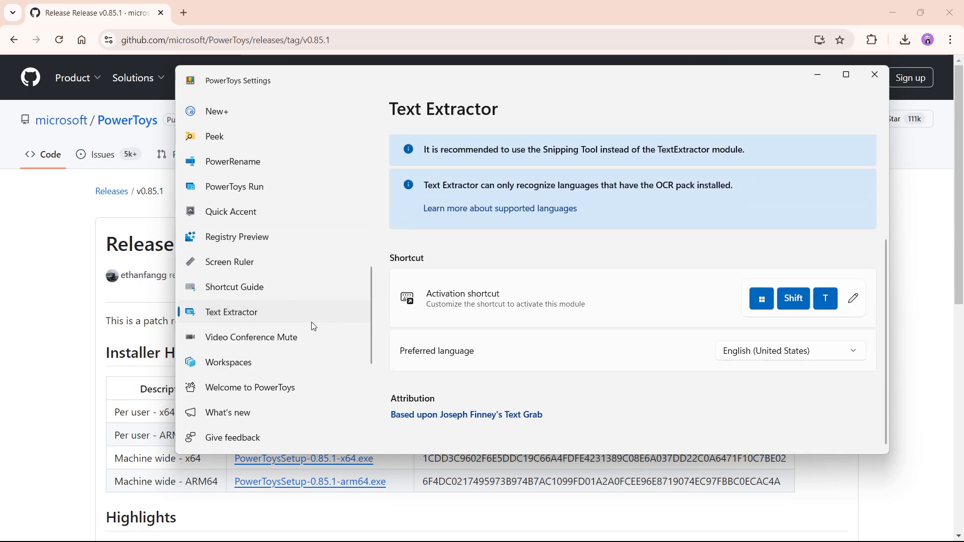
Step: Open the PowerToys Run settings and examine its activation shortcut
{"action": "scroll", "coordinate": [294, 283], "scroll_direction": "up", "scroll_amount": 6}
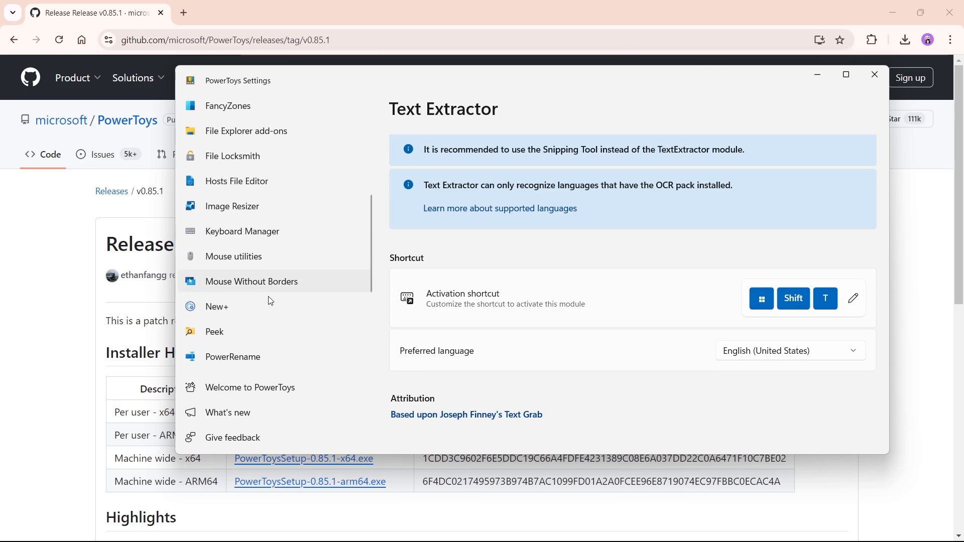
{"action": "scroll", "coordinate": [259, 307], "scroll_direction": "down", "scroll_amount": 2}
{"action": "left_click", "coordinate": [240, 343]}
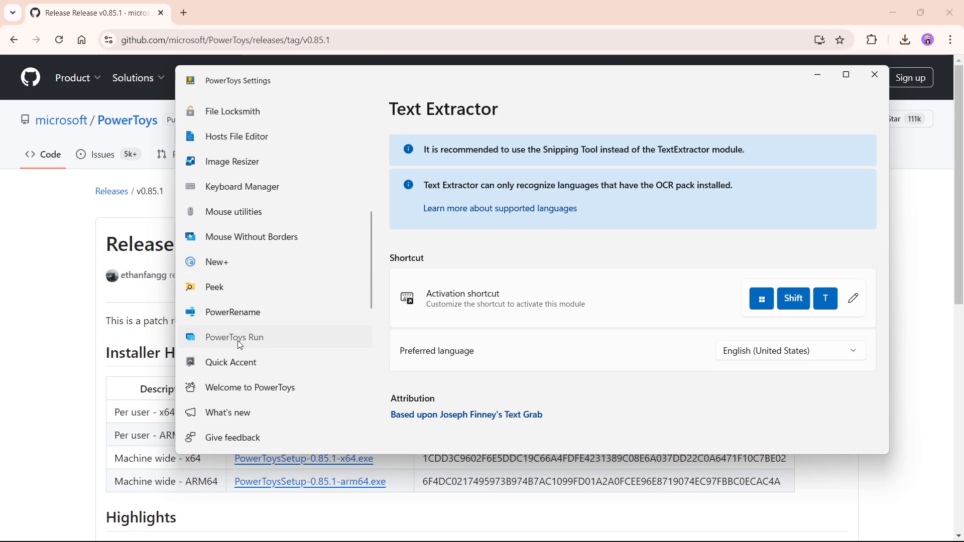
{"action": "scroll", "coordinate": [711, 301], "scroll_direction": "down", "scroll_amount": 1}
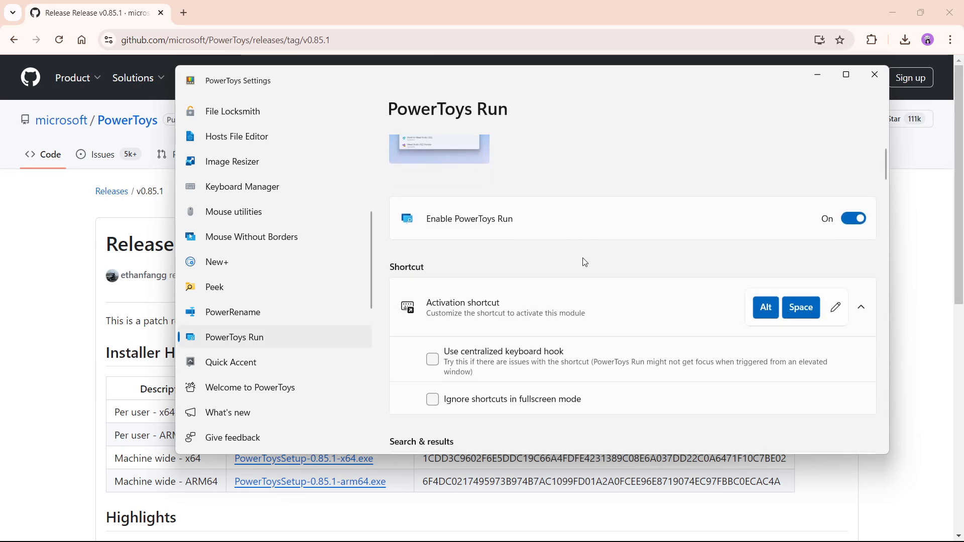
Step: Calculate 843+8347 in the PowerToys Run launcher, clear the query and dismiss the launcher
{"action": "key", "text": "alt+space"}
{"action": "type", "text": "84"}
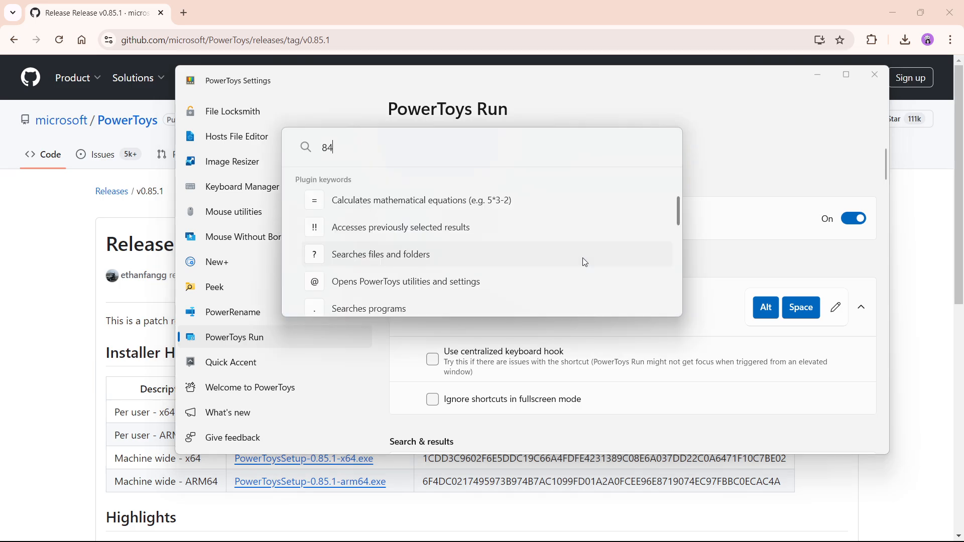
{"action": "type", "text": "3+8347"}
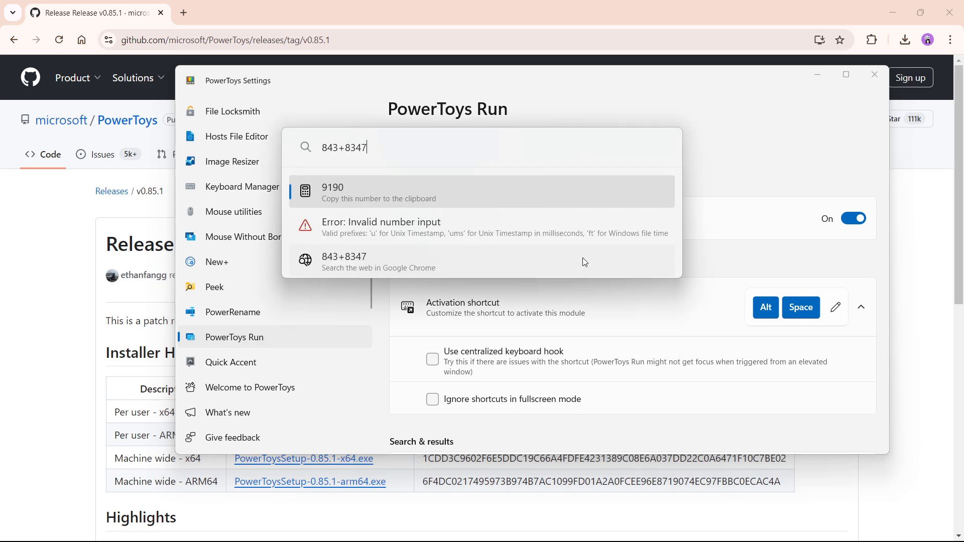
{"action": "key", "text": "BackSpace"}
{"action": "key", "text": "BackSpace"}
{"action": "key", "text": "BackSpace"}
{"action": "key", "text": "BackSpace"}
{"action": "key", "text": "BackSpace"}
{"action": "key", "text": "BackSpace"}
{"action": "key", "text": "BackSpace"}
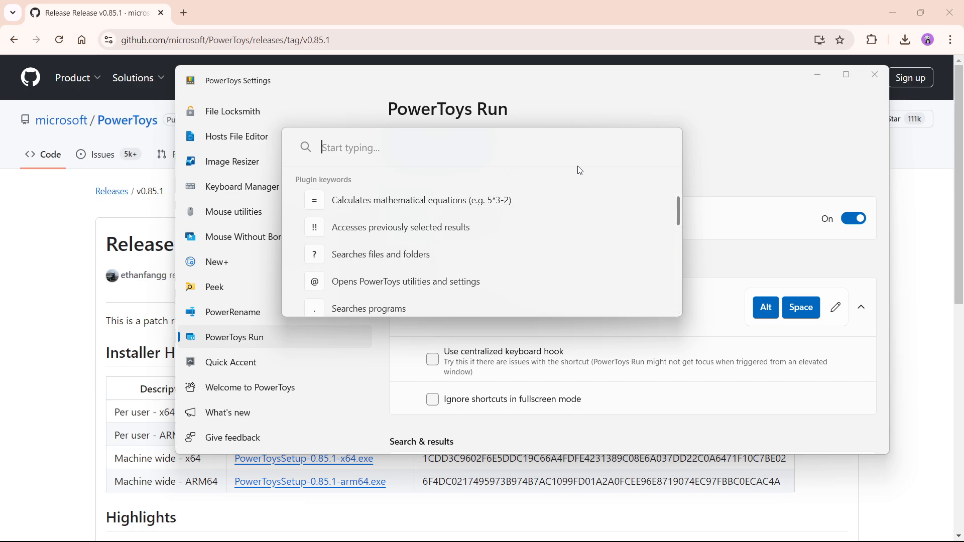
{"action": "left_click", "coordinate": [716, 161]}
Step: Examine the Advanced Paste settings and its Paste with AI setup dialog, cancelling the dialog without entering an OpenAI API key
{"action": "scroll", "coordinate": [229, 343], "scroll_direction": "up", "scroll_amount": 6}
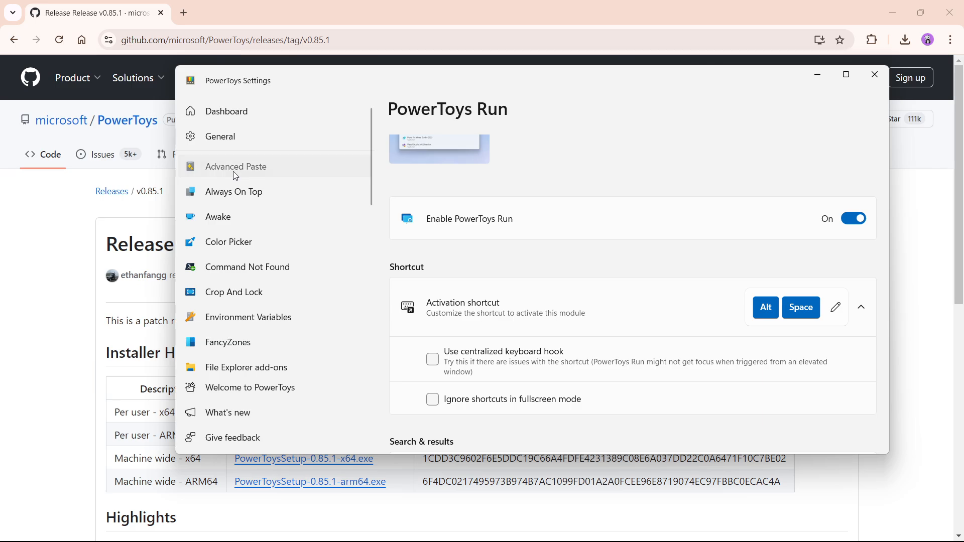
{"action": "left_click", "coordinate": [234, 172]}
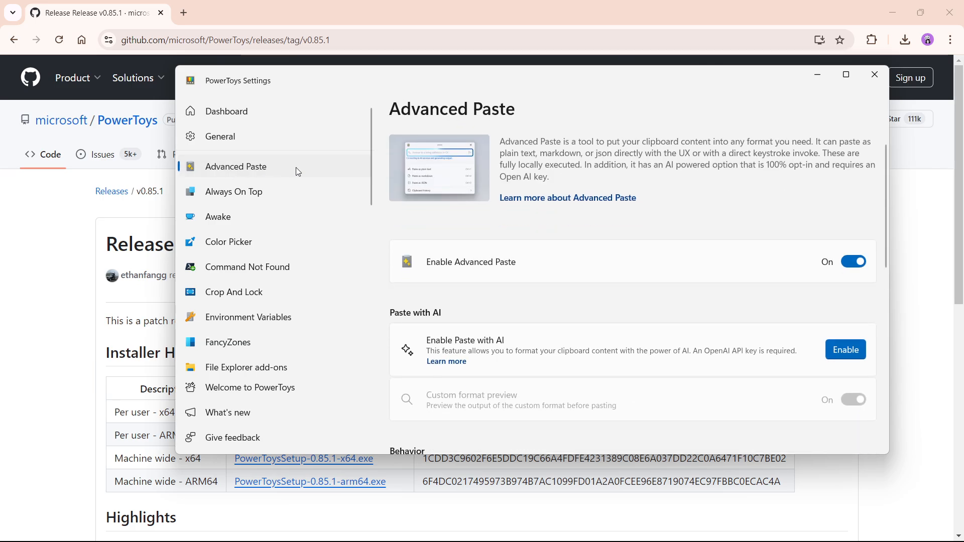
{"action": "scroll", "coordinate": [601, 327], "scroll_direction": "down", "scroll_amount": 2}
{"action": "scroll", "coordinate": [601, 328], "scroll_direction": "up", "scroll_amount": 2}
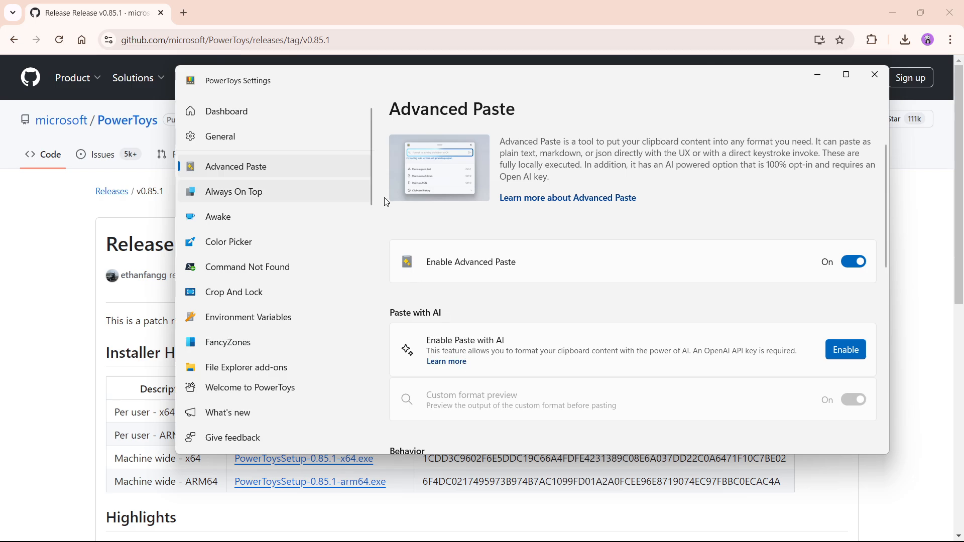
{"action": "left_click", "coordinate": [847, 352]}
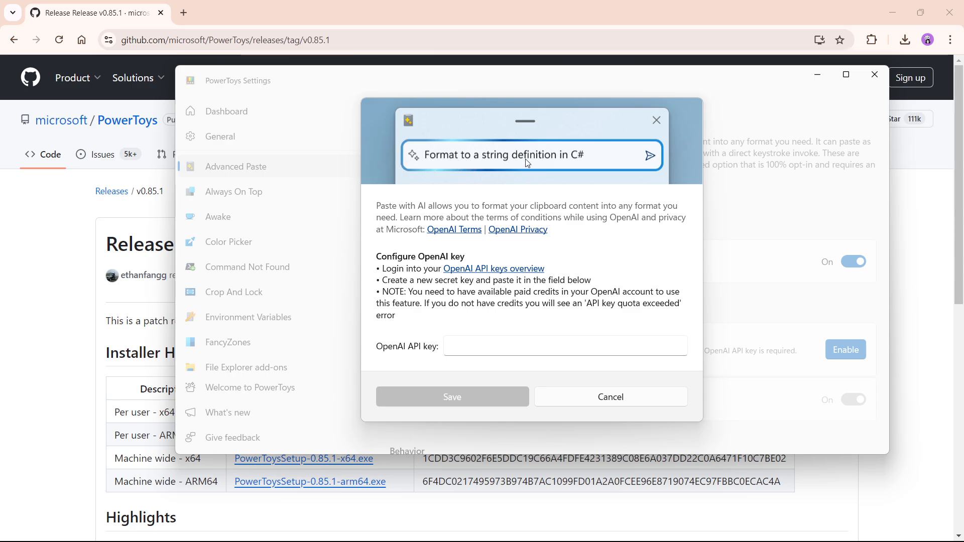
{"action": "left_click", "coordinate": [560, 397]}
Step: Open the Color Picker settings, sample the yellow in the PowerToys Settings window icon and close the color editor
{"action": "left_click", "coordinate": [251, 236]}
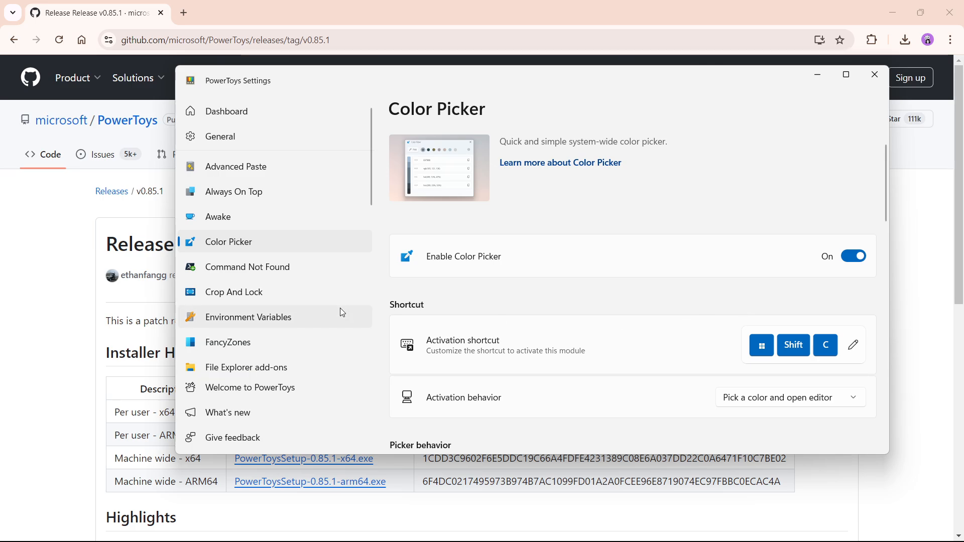
{"action": "mouse_move", "coordinate": [71, 78]}
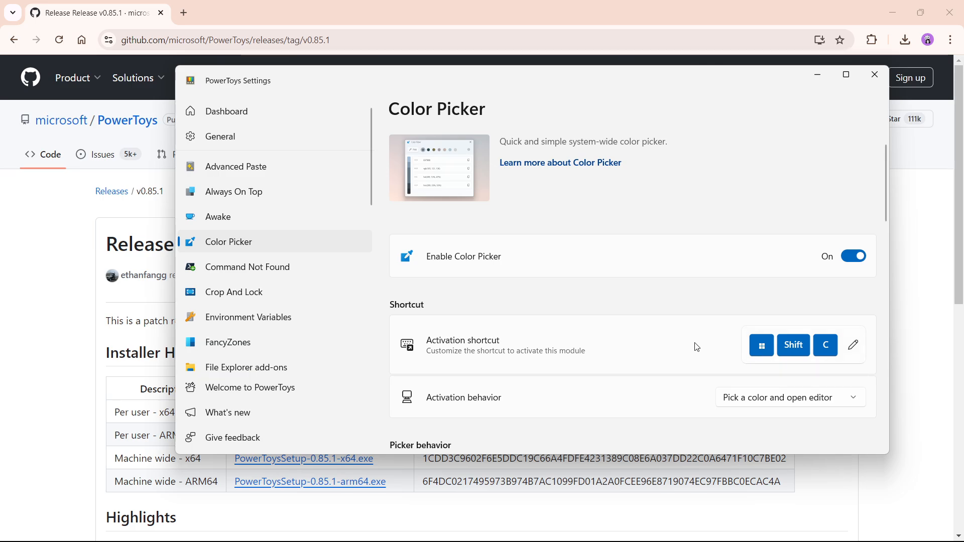
{"action": "key", "text": "super+shift+c"}
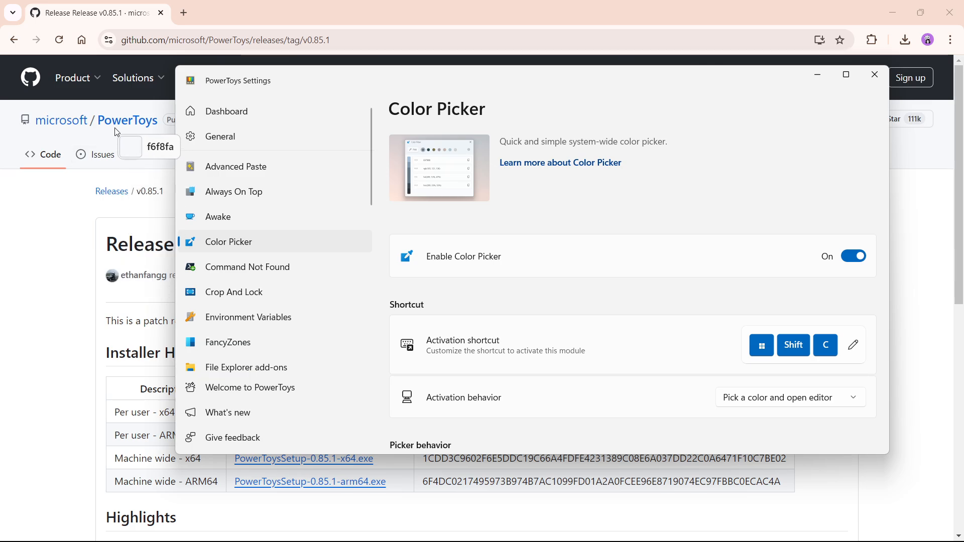
{"action": "left_click", "coordinate": [190, 81]}
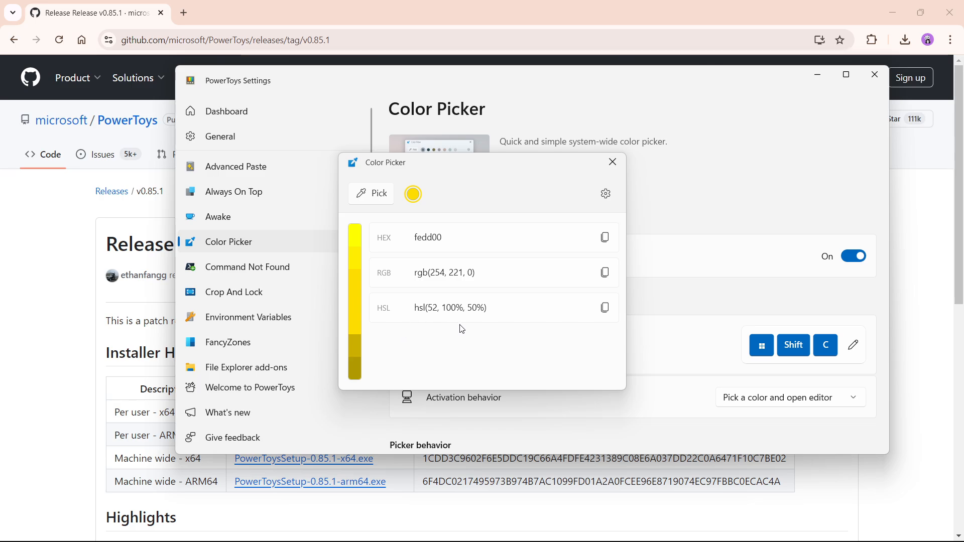
{"action": "left_click", "coordinate": [613, 161]}
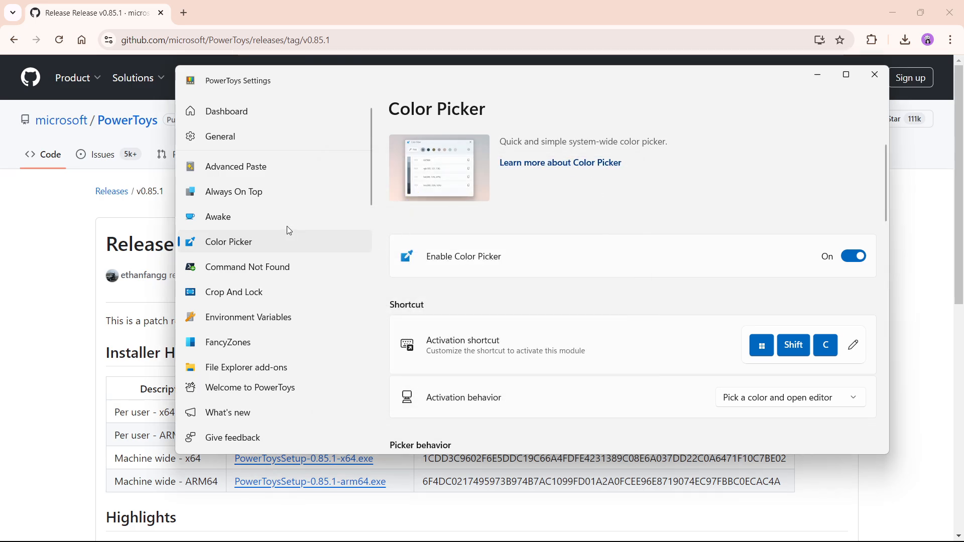
Step: Examine the Awake and Image Resizer settings pages and browse the remaining utilities in the list
{"action": "left_click", "coordinate": [263, 218]}
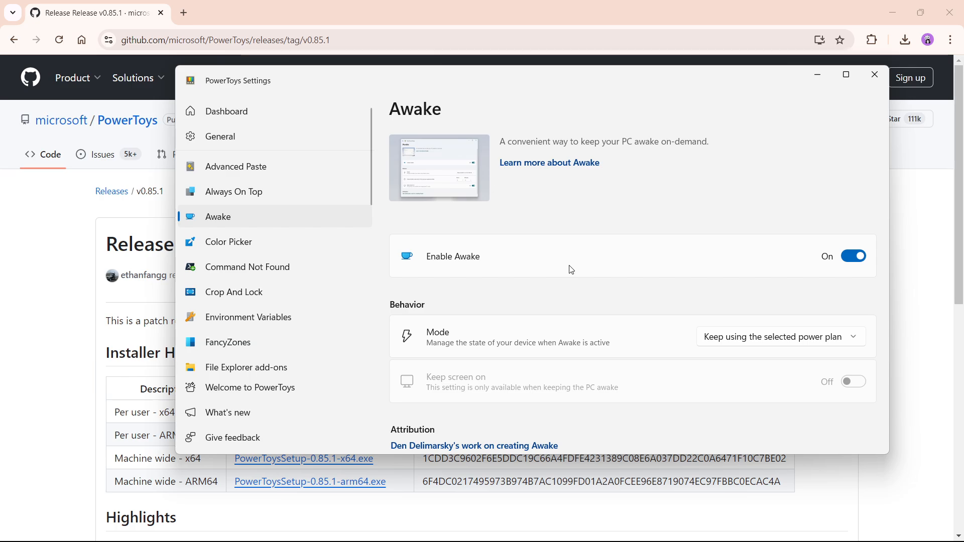
{"action": "scroll", "coordinate": [316, 345], "scroll_direction": "down", "scroll_amount": 1}
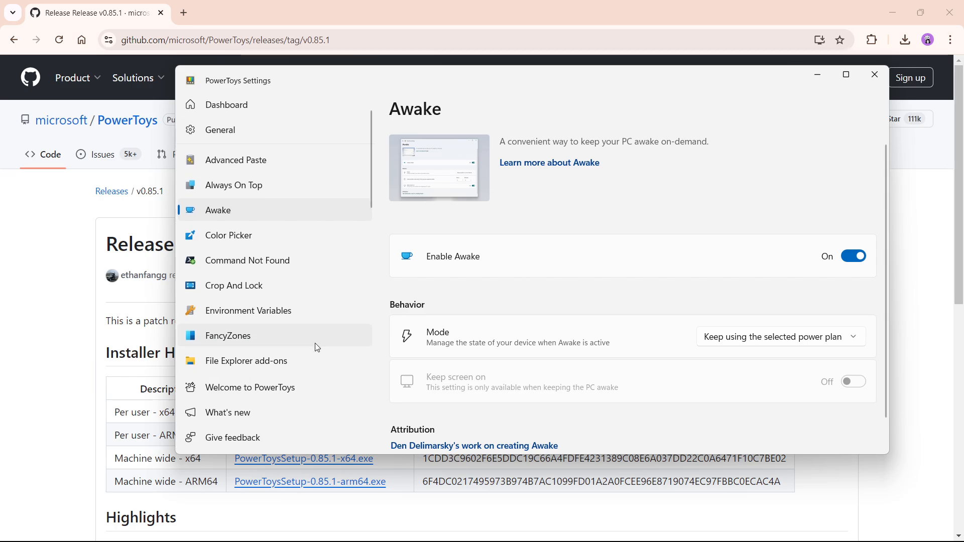
{"action": "scroll", "coordinate": [315, 345], "scroll_direction": "down", "scroll_amount": 5}
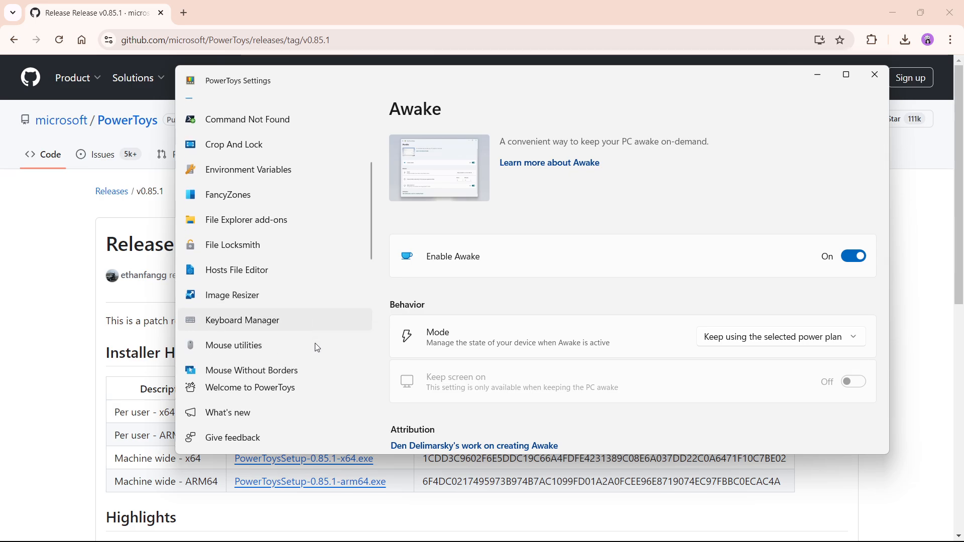
{"action": "scroll", "coordinate": [315, 346], "scroll_direction": "down", "scroll_amount": 1}
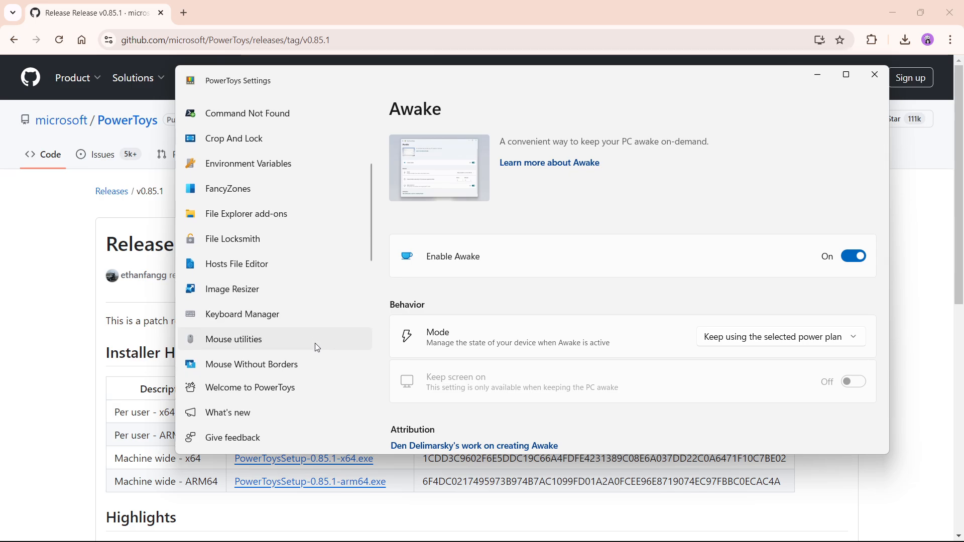
{"action": "left_click", "coordinate": [257, 290]}
{"action": "scroll", "coordinate": [258, 161], "scroll_direction": "down", "scroll_amount": 2}
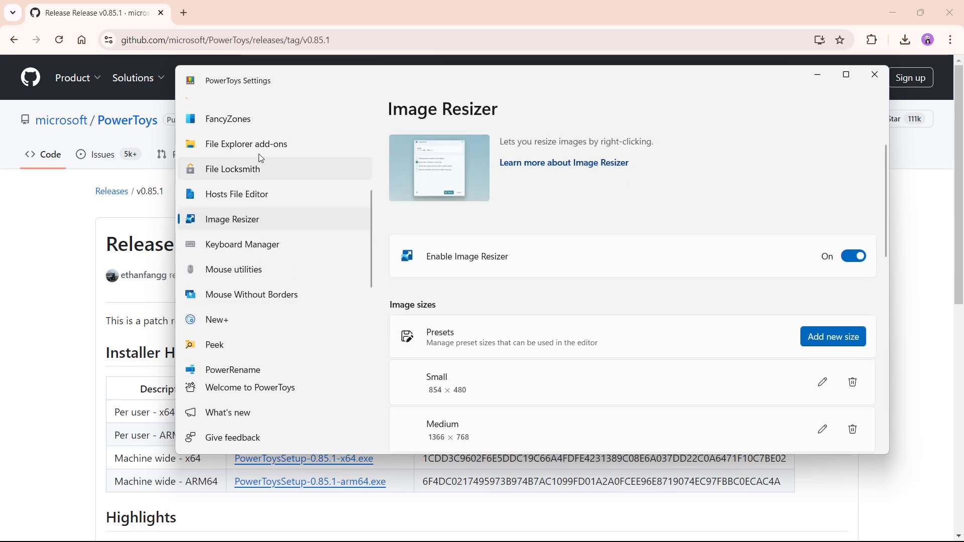
{"action": "scroll", "coordinate": [264, 318], "scroll_direction": "down", "scroll_amount": 6}
{"action": "scroll", "coordinate": [267, 322], "scroll_direction": "up", "scroll_amount": 12}
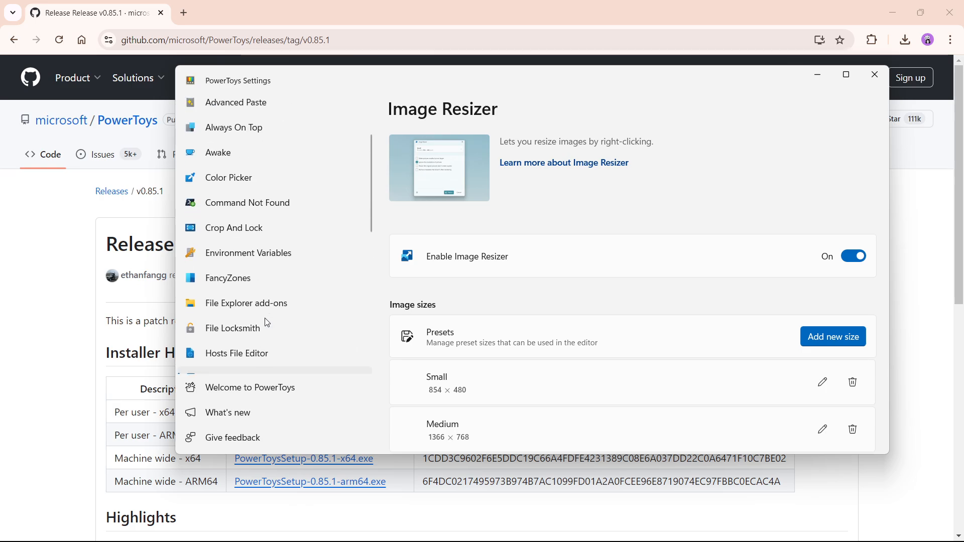
{"action": "scroll", "coordinate": [266, 322], "scroll_direction": "up", "scroll_amount": 1}
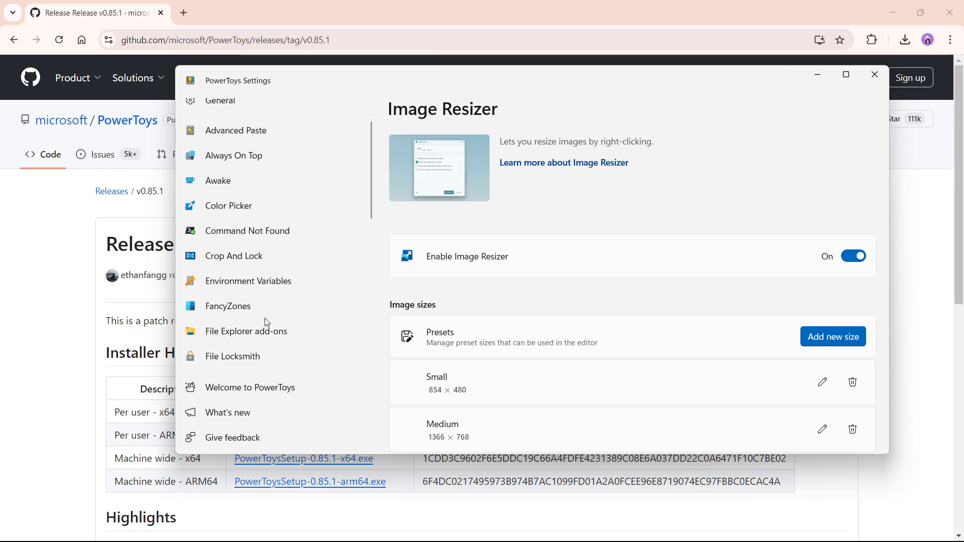